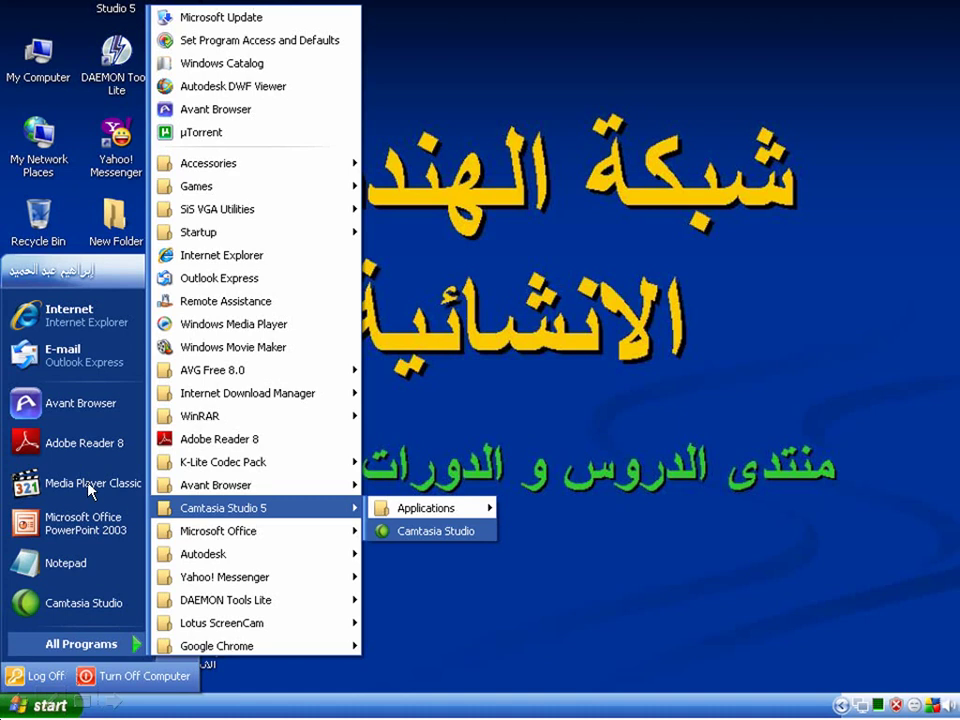
Step: Switch the slide show pointer to the Felt Tip Pen and circle New Screen Recording on the Camtasia Studio welcome slide
{"action": "left_click", "coordinate": [84, 702]}
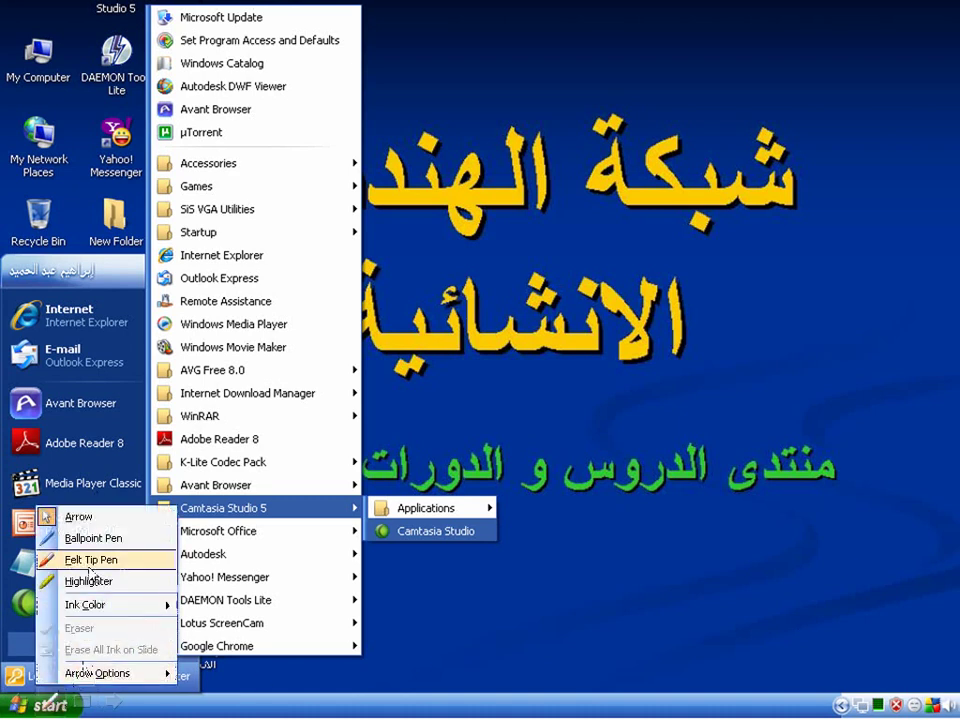
{"action": "left_click", "coordinate": [91, 572]}
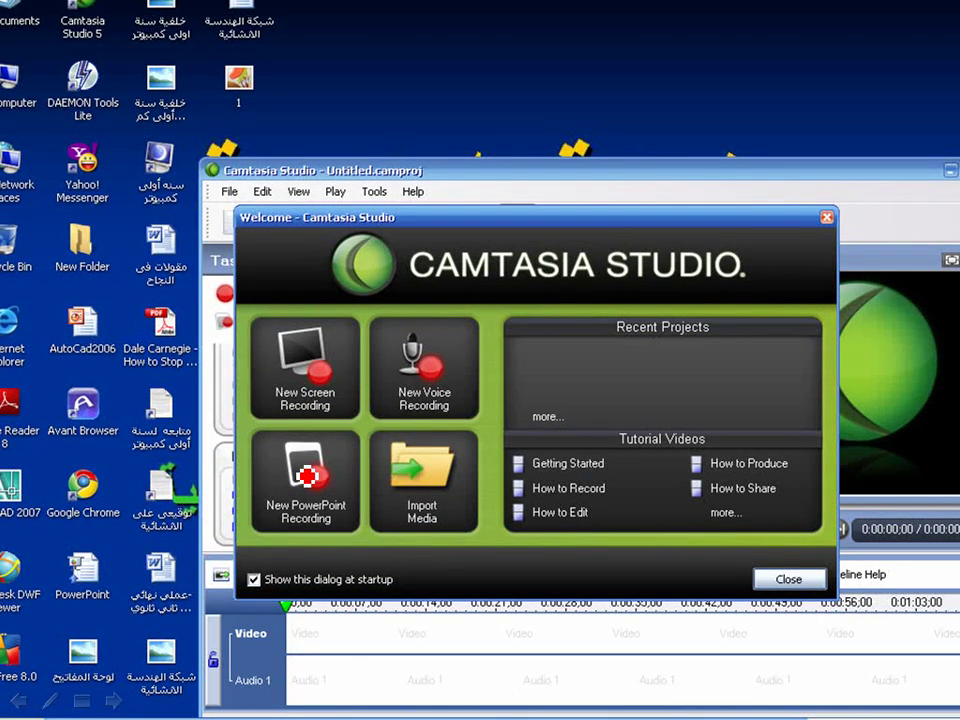
{"action": "left_click", "coordinate": [308, 477]}
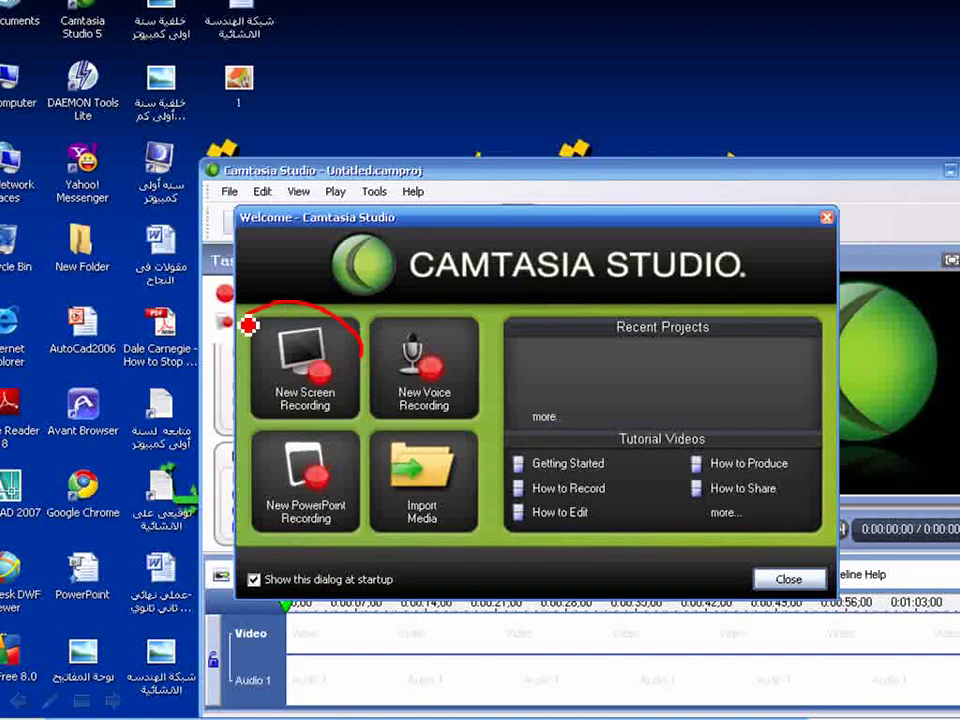
{"action": "mouse_move", "coordinate": [248, 325]}
{"action": "left_mouse_down"}
{"action": "mouse_move", "coordinate": [251, 455]}
{"action": "mouse_move", "coordinate": [371, 369]}
{"action": "left_mouse_up"}
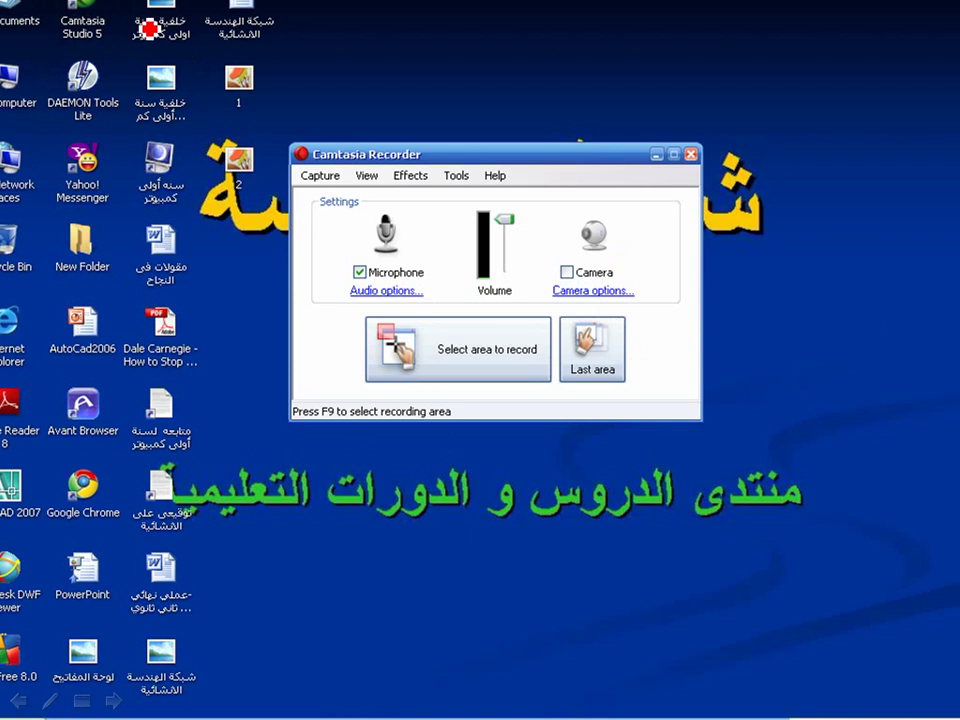
Step: Outline example recording areas in red ink on the Camtasia Recorder slide: a small corner region, a larger irregular region and the full screen
{"action": "mouse_move", "coordinate": [125, 9]}
{"action": "left_mouse_down"}
{"action": "mouse_move", "coordinate": [5, 110]}
{"action": "mouse_move", "coordinate": [125, 203]}
{"action": "mouse_move", "coordinate": [184, 15]}
{"action": "mouse_move", "coordinate": [197, 63]}
{"action": "left_mouse_up"}
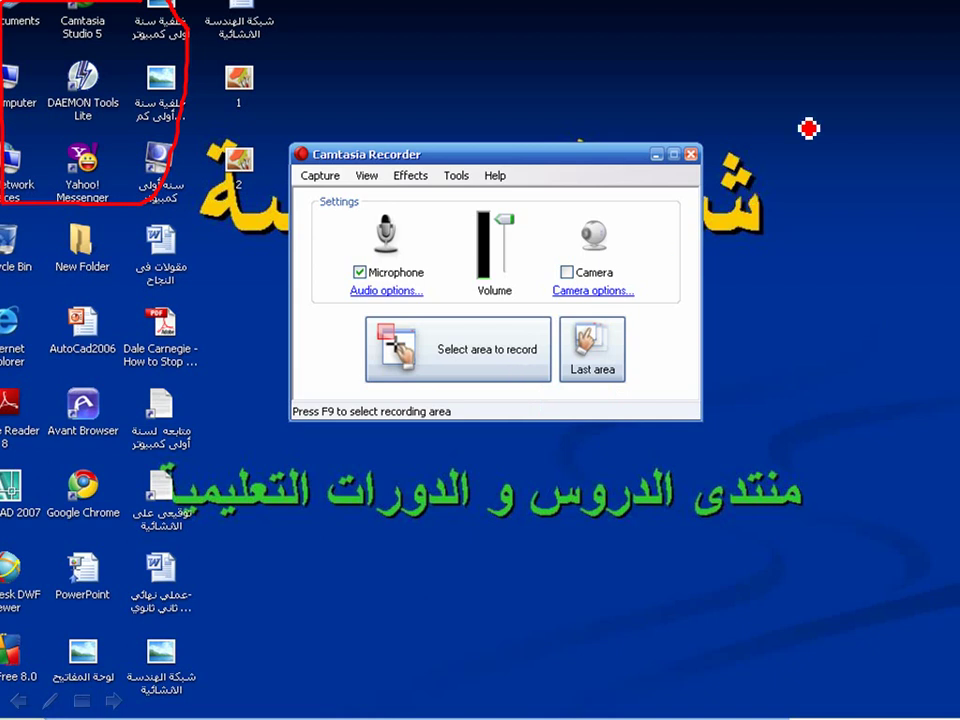
{"action": "mouse_move", "coordinate": [868, 89]}
{"action": "left_mouse_down"}
{"action": "mouse_move", "coordinate": [393, 91]}
{"action": "mouse_move", "coordinate": [8, 126]}
{"action": "mouse_move", "coordinate": [8, 537]}
{"action": "mouse_move", "coordinate": [26, 655]}
{"action": "mouse_move", "coordinate": [203, 662]}
{"action": "mouse_move", "coordinate": [653, 598]}
{"action": "mouse_move", "coordinate": [955, 470]}
{"action": "mouse_move", "coordinate": [859, 114]}
{"action": "left_mouse_up"}
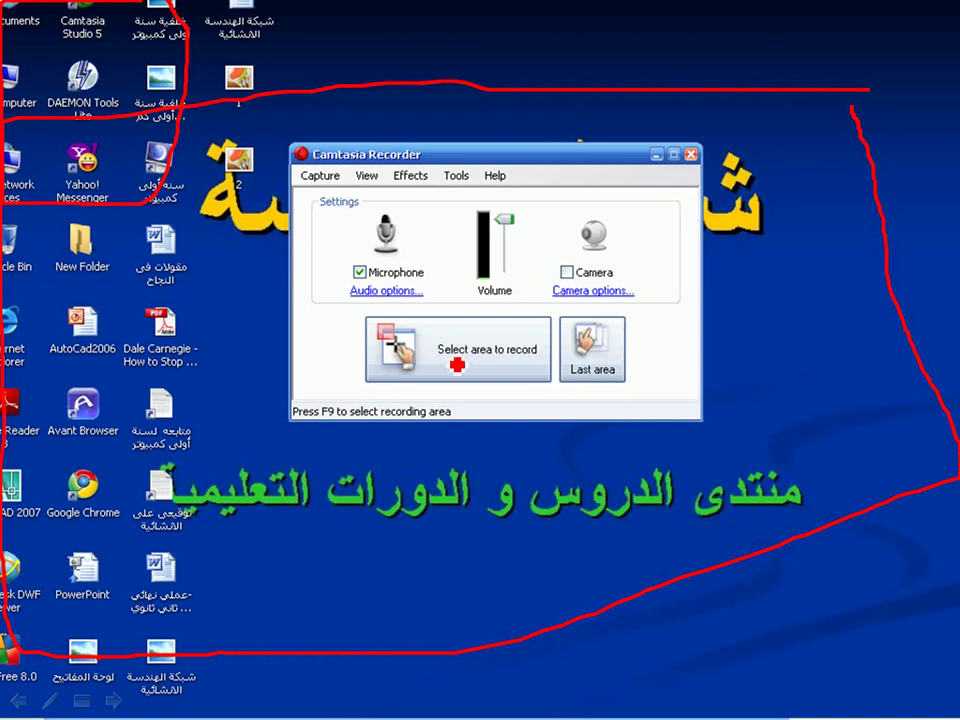
{"action": "left_click_drag", "start_coordinate": [950, 3], "coordinate": [8, 8]}
{"action": "mouse_move", "coordinate": [8, 688]}
{"action": "left_mouse_down"}
{"action": "mouse_move", "coordinate": [99, 712]}
{"action": "mouse_move", "coordinate": [958, 700]}
{"action": "mouse_move", "coordinate": [958, 72]}
{"action": "left_mouse_up"}
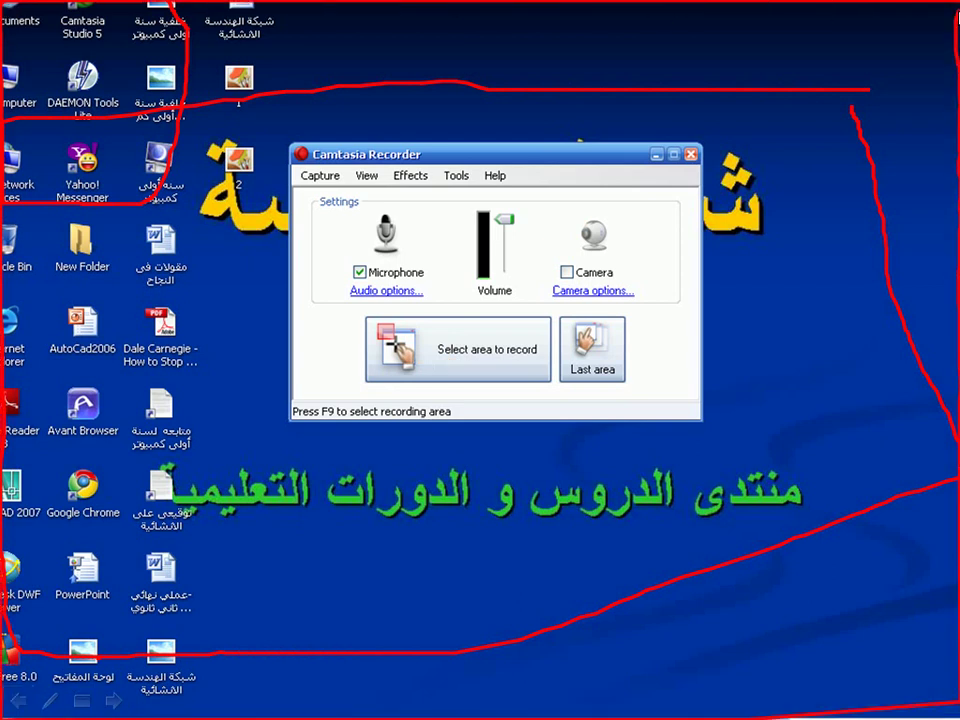
{"action": "mouse_move", "coordinate": [950, 17]}
{"action": "left_mouse_down"}
{"action": "mouse_move", "coordinate": [264, 11]}
{"action": "mouse_move", "coordinate": [8, 36]}
{"action": "mouse_move", "coordinate": [8, 585]}
{"action": "mouse_move", "coordinate": [21, 658]}
{"action": "mouse_move", "coordinate": [95, 705]}
{"action": "mouse_move", "coordinate": [950, 706]}
{"action": "mouse_move", "coordinate": [957, 176]}
{"action": "left_mouse_up"}
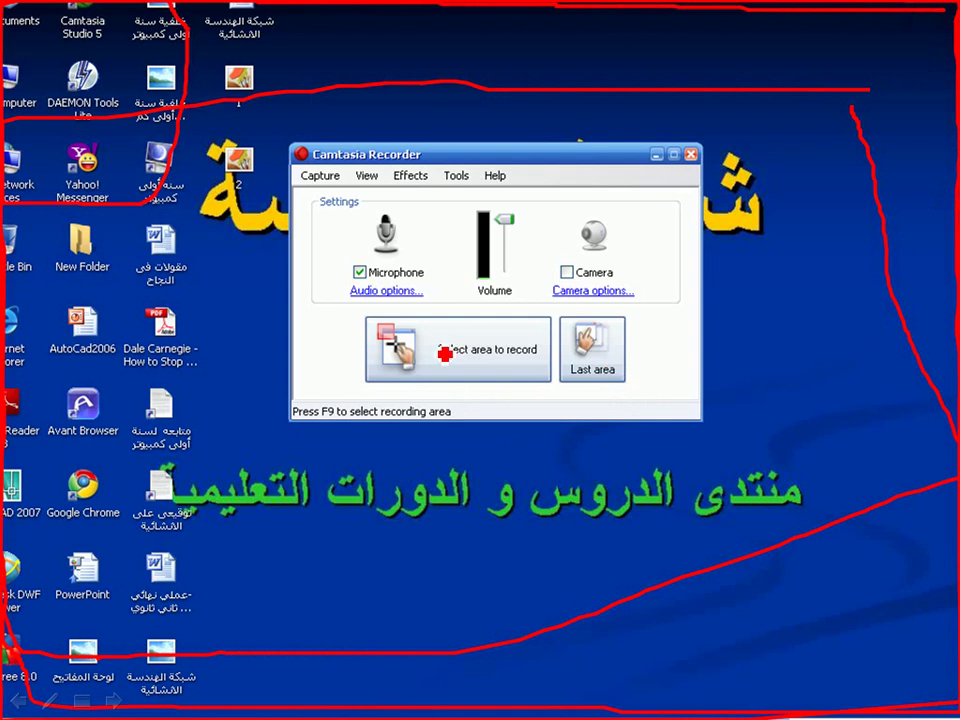
Step: Ink a large loop around the Camtasia Recorder window and draw short vertical strokes below Last area and Select area to record
{"action": "left_click_drag", "start_coordinate": [582, 345], "coordinate": [582, 422]}
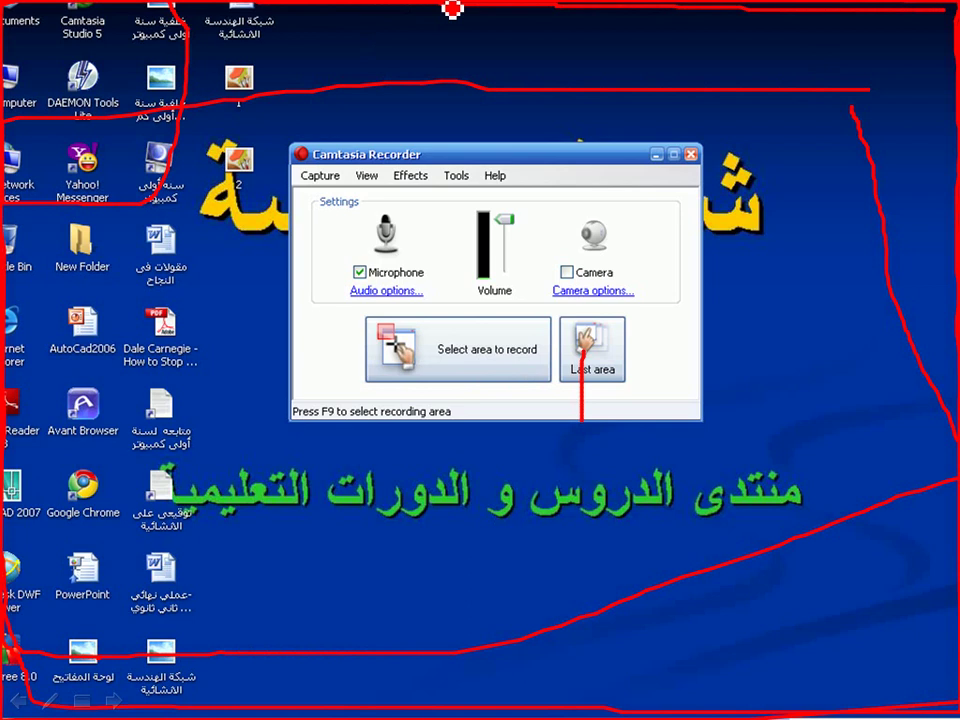
{"action": "mouse_move", "coordinate": [788, 146]}
{"action": "left_mouse_down"}
{"action": "mouse_move", "coordinate": [349, 64]}
{"action": "mouse_move", "coordinate": [235, 368]}
{"action": "mouse_move", "coordinate": [950, 400]}
{"action": "mouse_move", "coordinate": [778, 96]}
{"action": "left_mouse_up"}
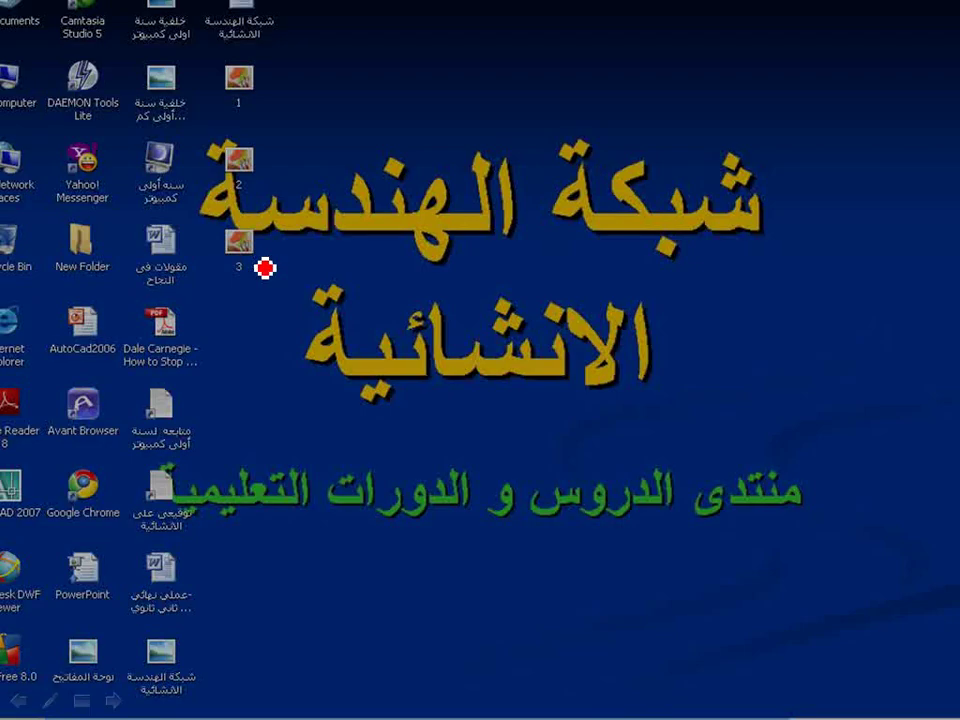
{"action": "key", "text": "Right"}
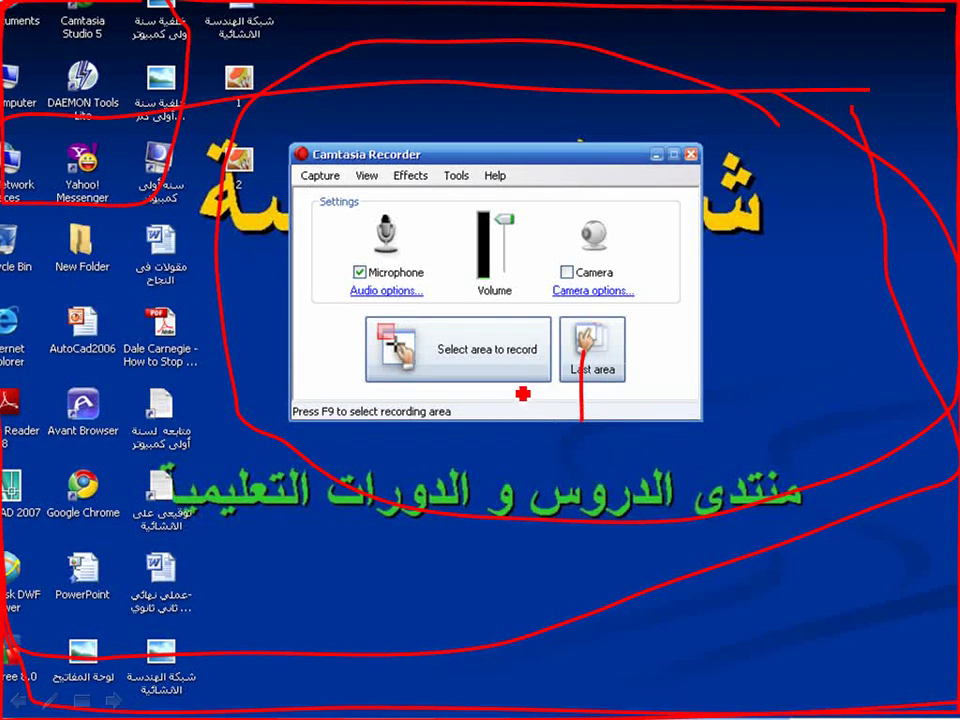
{"action": "left_click_drag", "start_coordinate": [494, 360], "coordinate": [492, 405]}
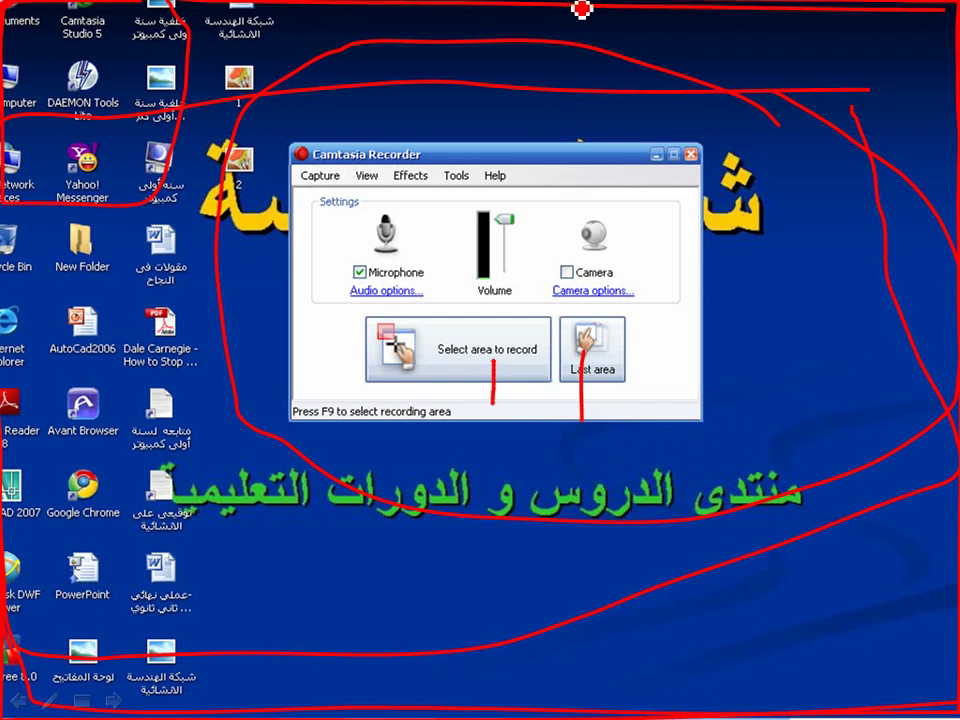
Step: Advance to the Camtasia Recorder Selection Area slide and draw an ink stroke upward from its Record button
{"action": "key", "text": "Right"}
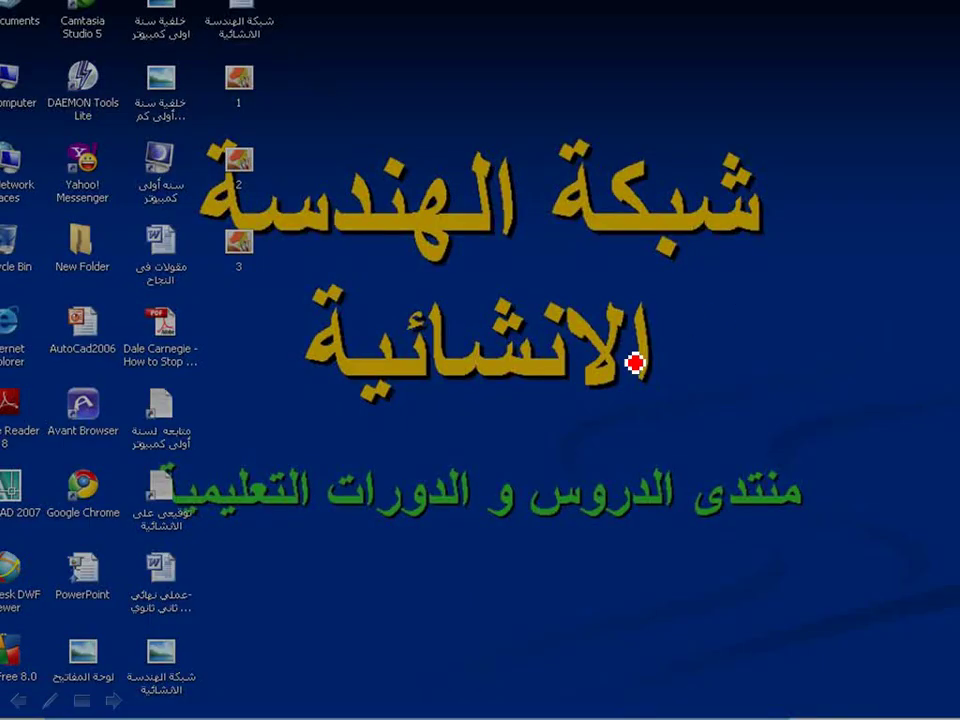
{"action": "key", "text": "Right"}
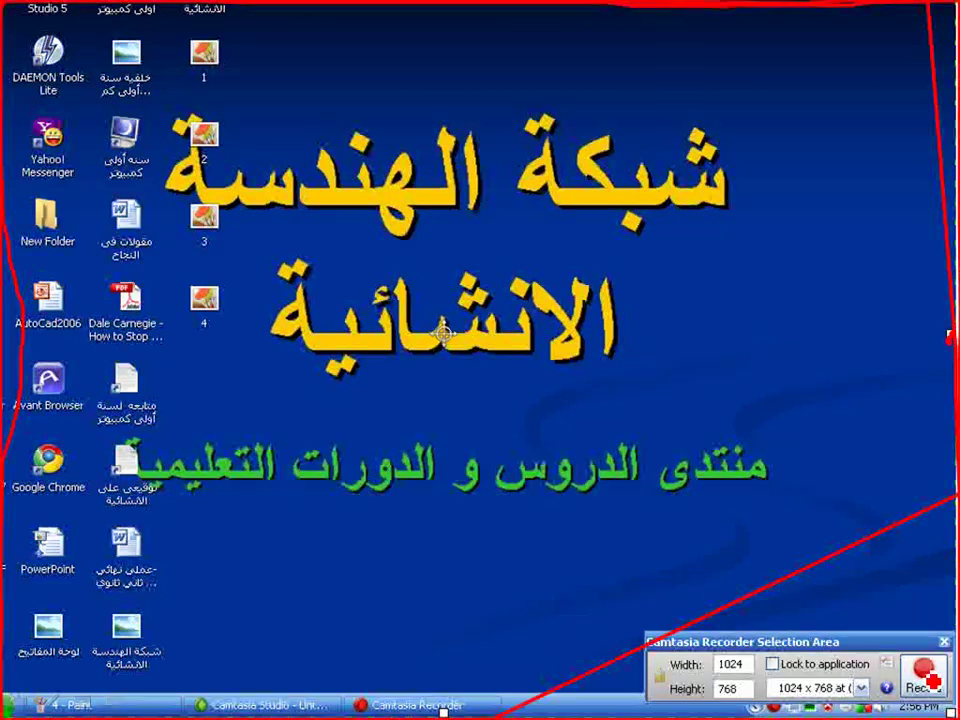
{"action": "left_click_drag", "start_coordinate": [924, 664], "coordinate": [921, 581]}
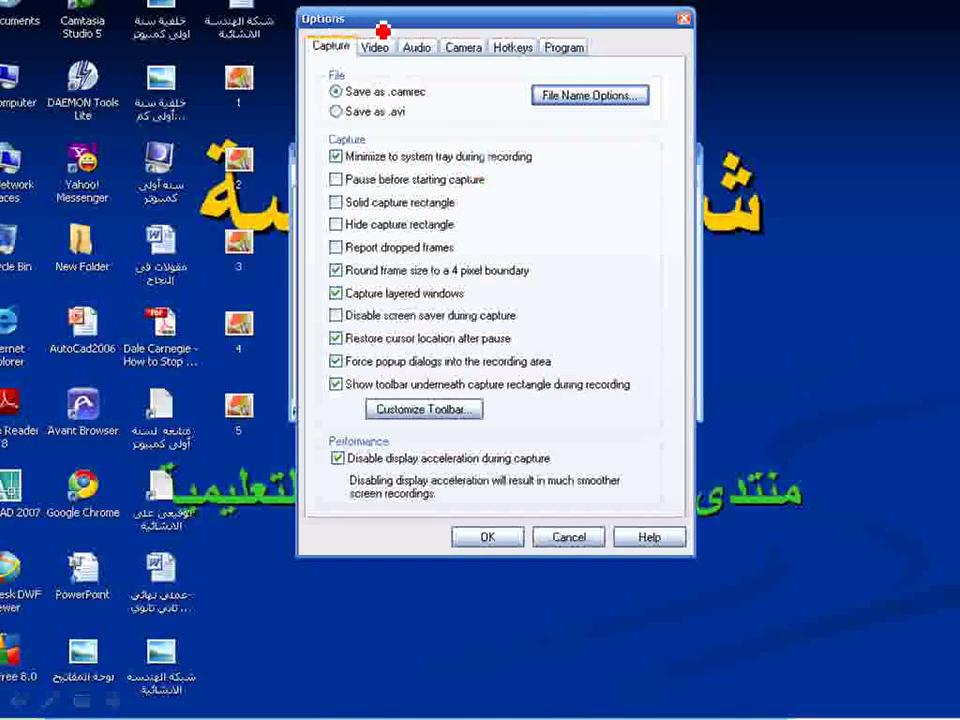
Step: Annotate the Options slide: circle the Options title, underline the word smoother and ink a curve around the Capture tab
{"action": "mouse_move", "coordinate": [306, 21]}
{"action": "left_mouse_down"}
{"action": "mouse_move", "coordinate": [339, 41]}
{"action": "mouse_move", "coordinate": [362, 20]}
{"action": "mouse_move", "coordinate": [296, 30]}
{"action": "left_mouse_up"}
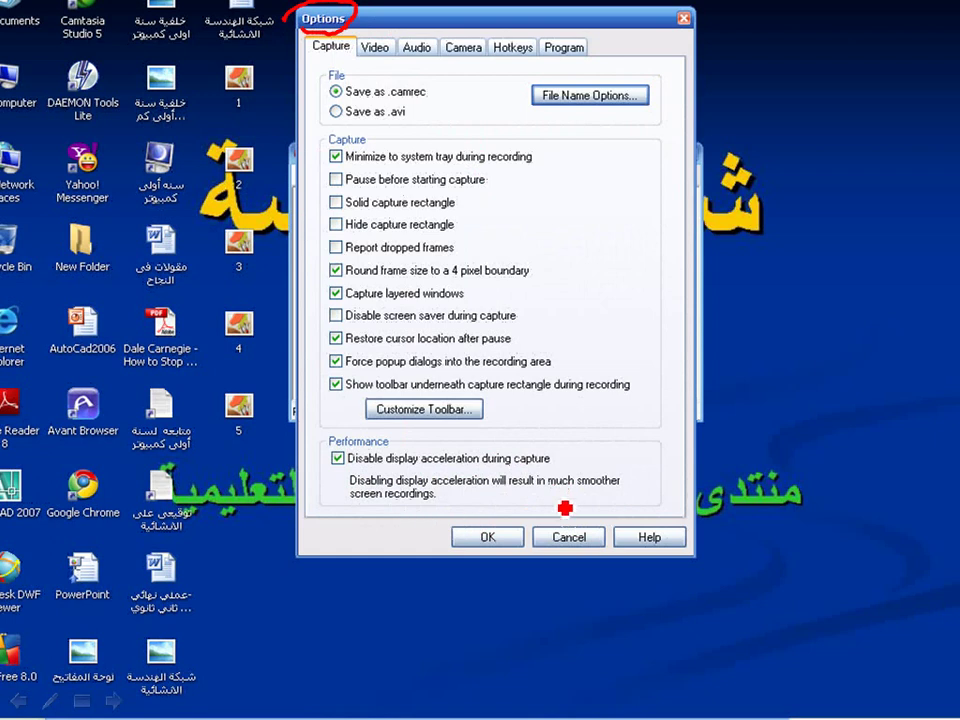
{"action": "left_click_drag", "start_coordinate": [574, 489], "coordinate": [618, 487]}
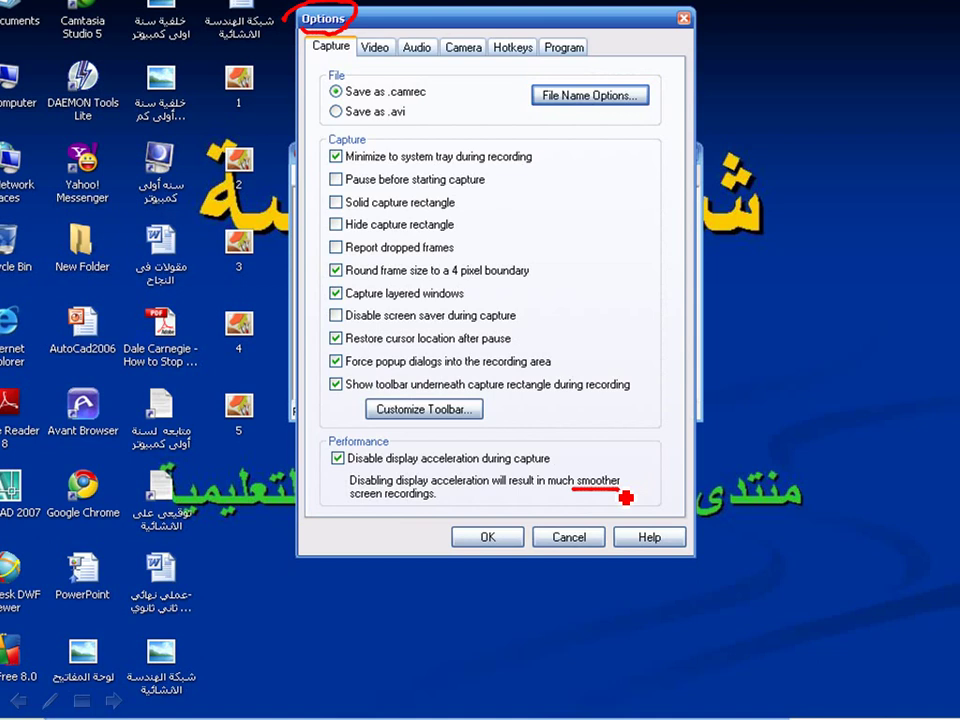
{"action": "left_click_drag", "start_coordinate": [312, 57], "coordinate": [372, 63]}
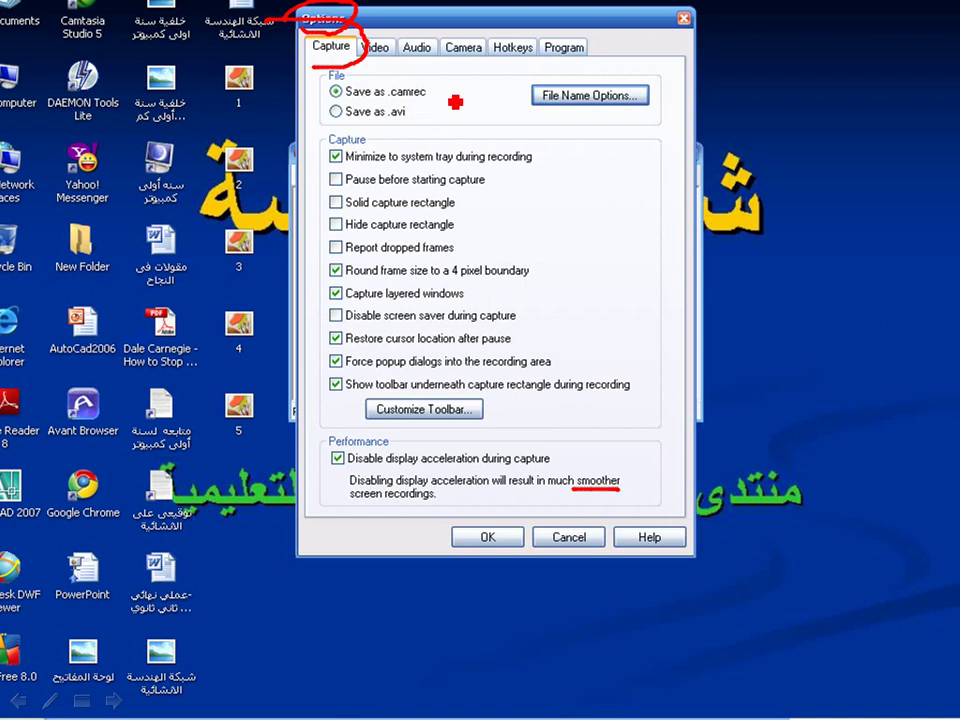
Step: Ink short strokes beside Save as .camrec and Save as .avi, strike through the .avi option and mark Disable display acceleration during capture
{"action": "left_click_drag", "start_coordinate": [443, 94], "coordinate": [488, 113]}
{"action": "left_click_drag", "start_coordinate": [419, 115], "coordinate": [446, 140]}
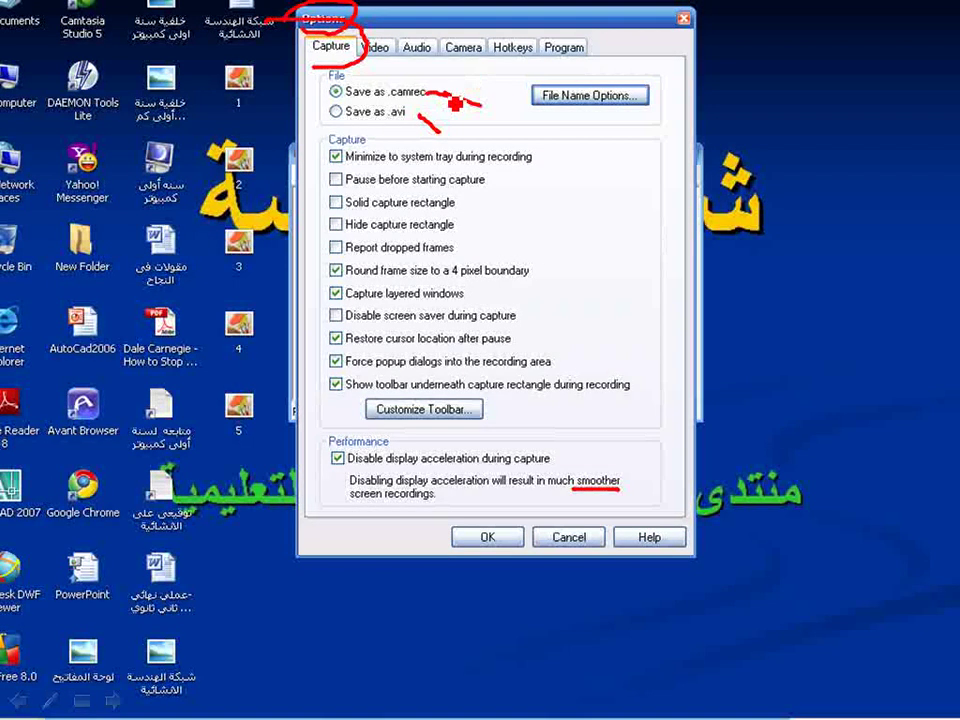
{"action": "left_click_drag", "start_coordinate": [426, 118], "coordinate": [311, 120]}
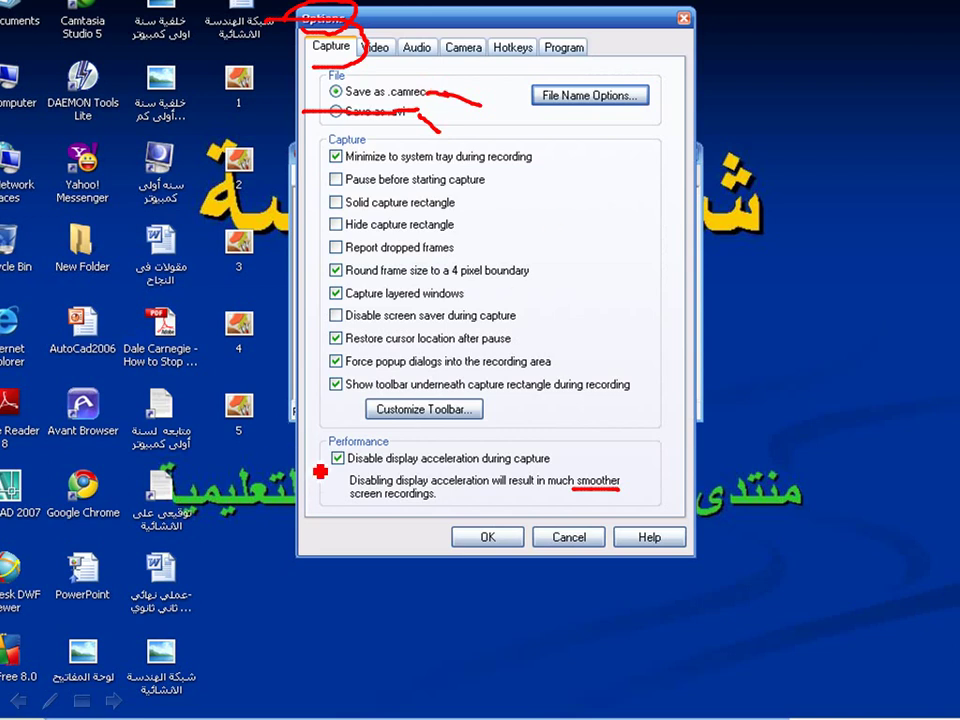
{"action": "left_click", "coordinate": [338, 459]}
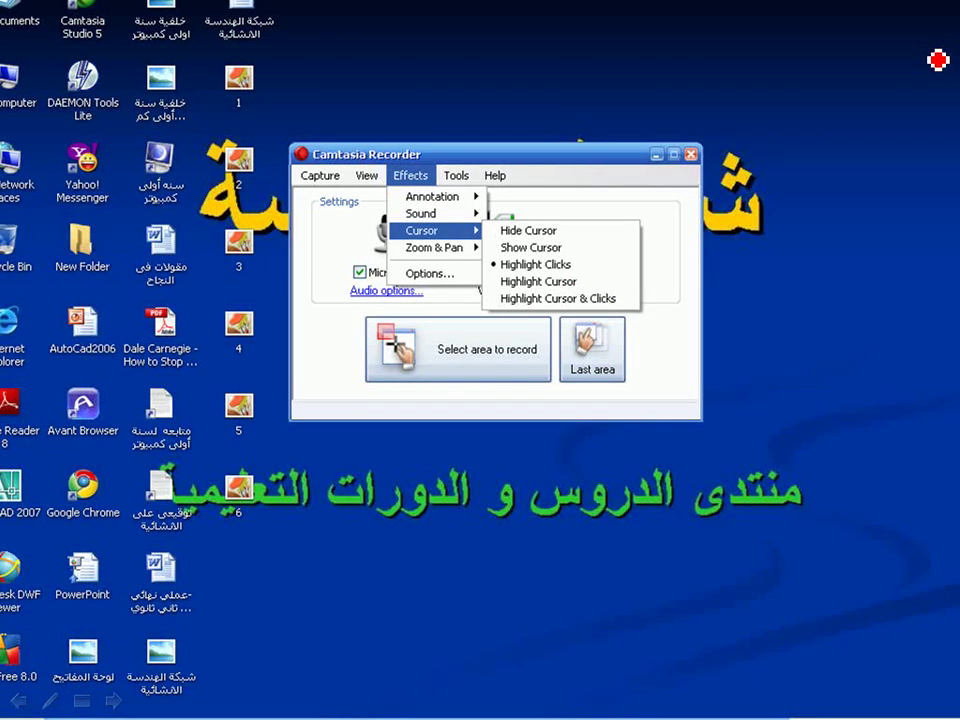
Step: Mark the Audio Format and Audio Setup Wizard buttons on the Audio options slide, then show the Choose Audio Settings slide
{"action": "key", "text": "o"}
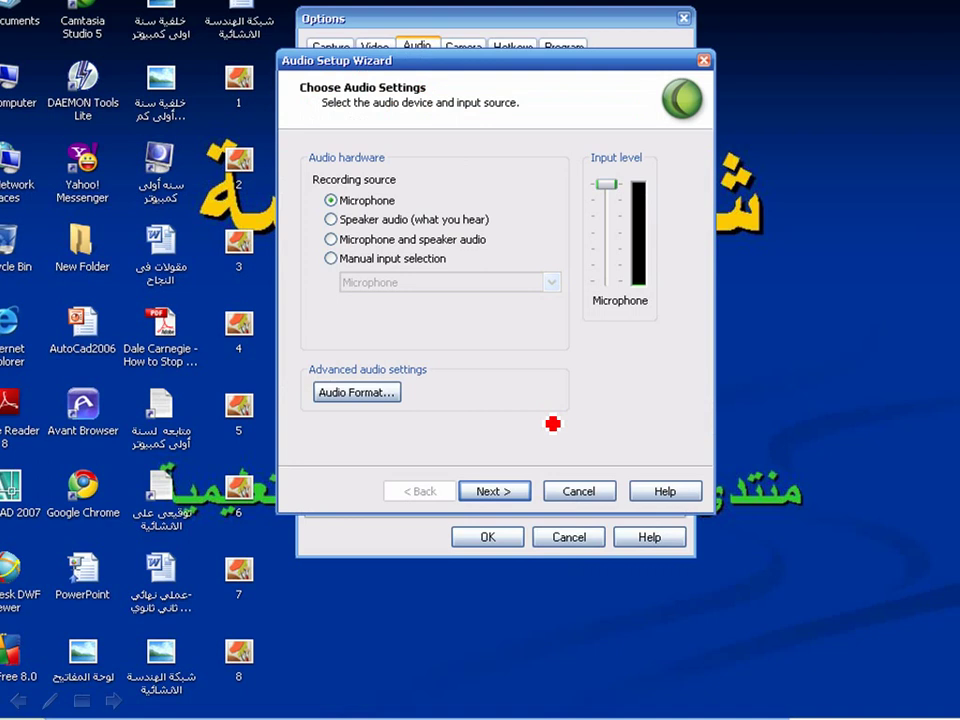
{"action": "key", "text": "Escape"}
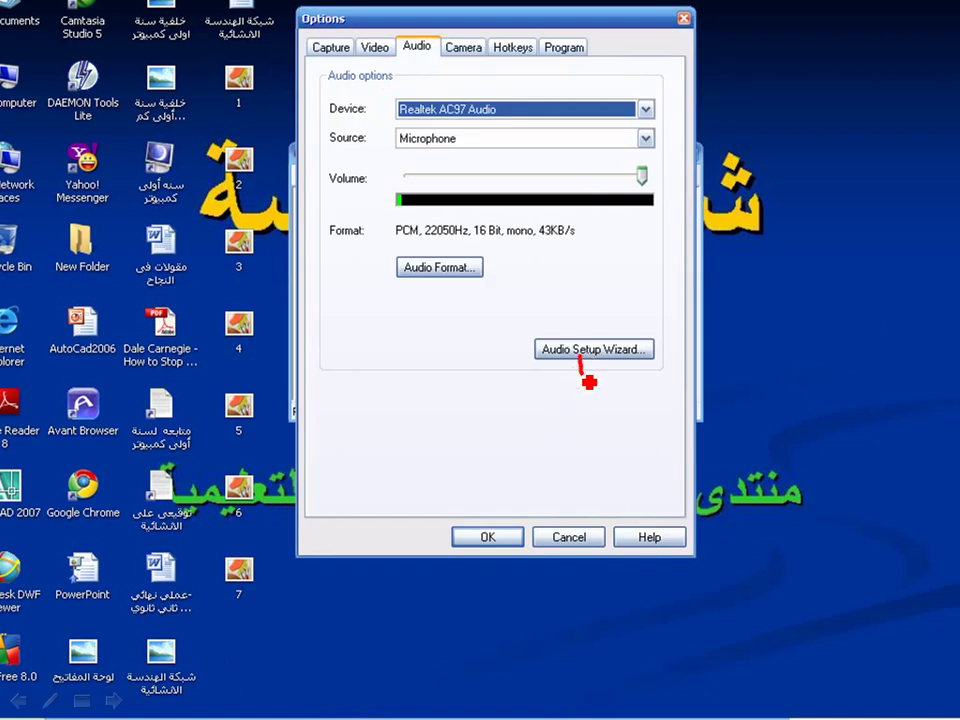
{"action": "left_click_drag", "start_coordinate": [453, 280], "coordinate": [454, 292]}
{"action": "left_click_drag", "start_coordinate": [583, 366], "coordinate": [587, 390]}
{"action": "key", "text": "Escape"}
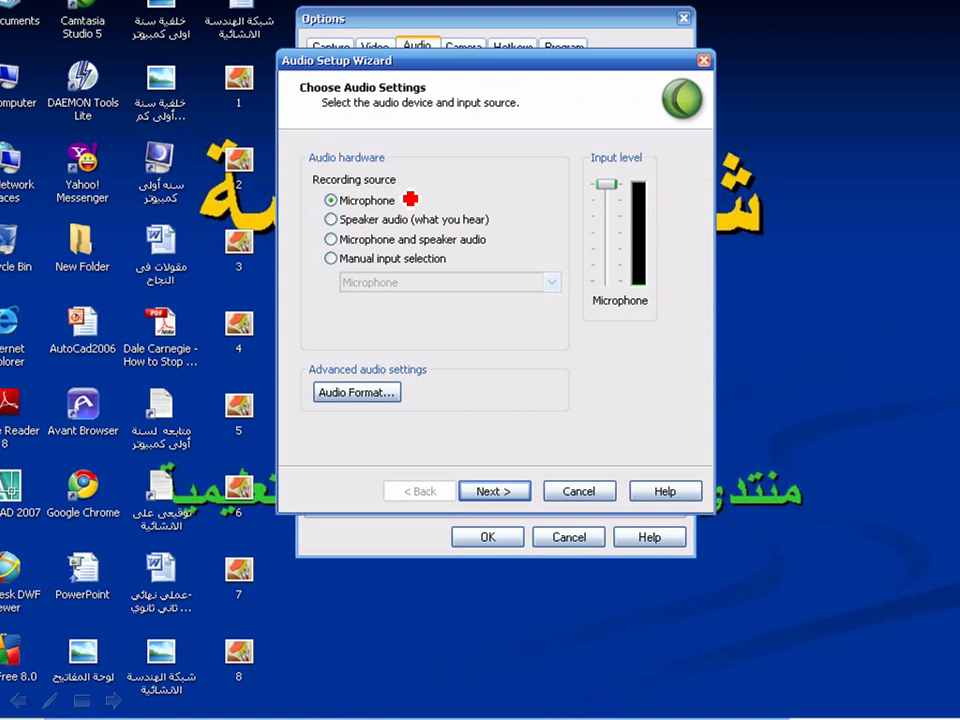
Step: Ink a short stroke beside each of the four recording source options and mark the Microphone option's selector
{"action": "left_click_drag", "start_coordinate": [400, 198], "coordinate": [424, 198]}
{"action": "left_click_drag", "start_coordinate": [496, 222], "coordinate": [522, 225]}
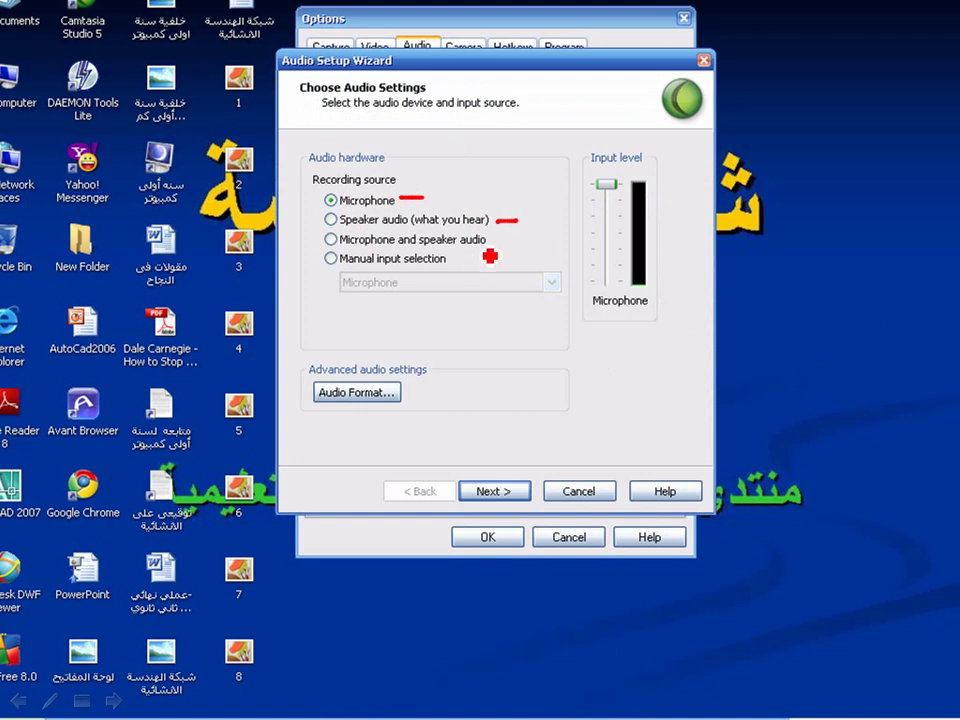
{"action": "left_click_drag", "start_coordinate": [497, 241], "coordinate": [517, 231]}
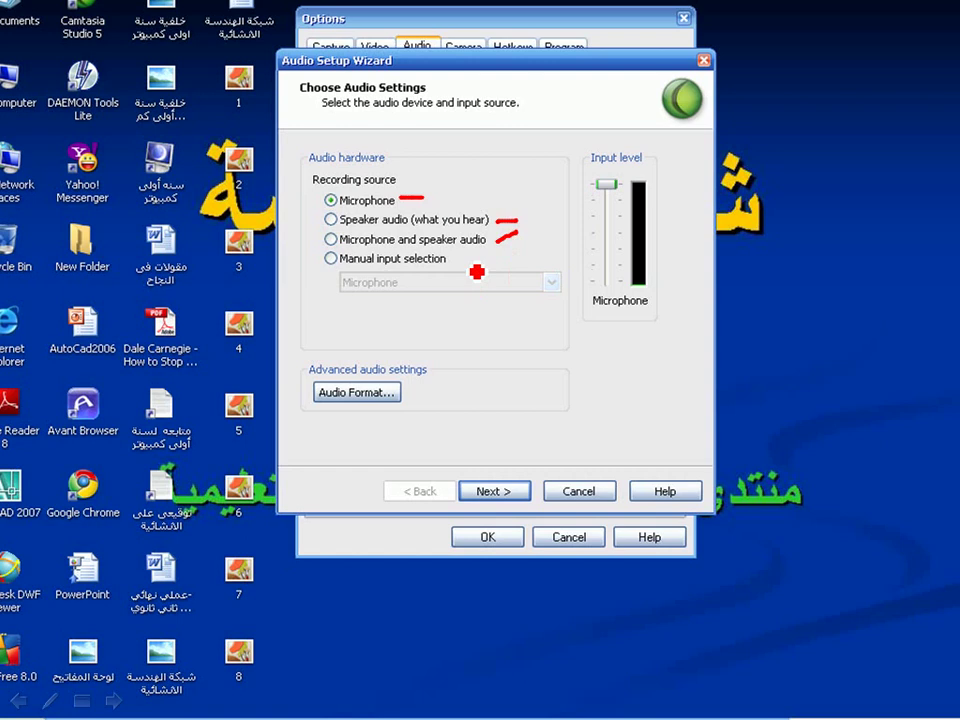
{"action": "left_click_drag", "start_coordinate": [461, 272], "coordinate": [470, 268]}
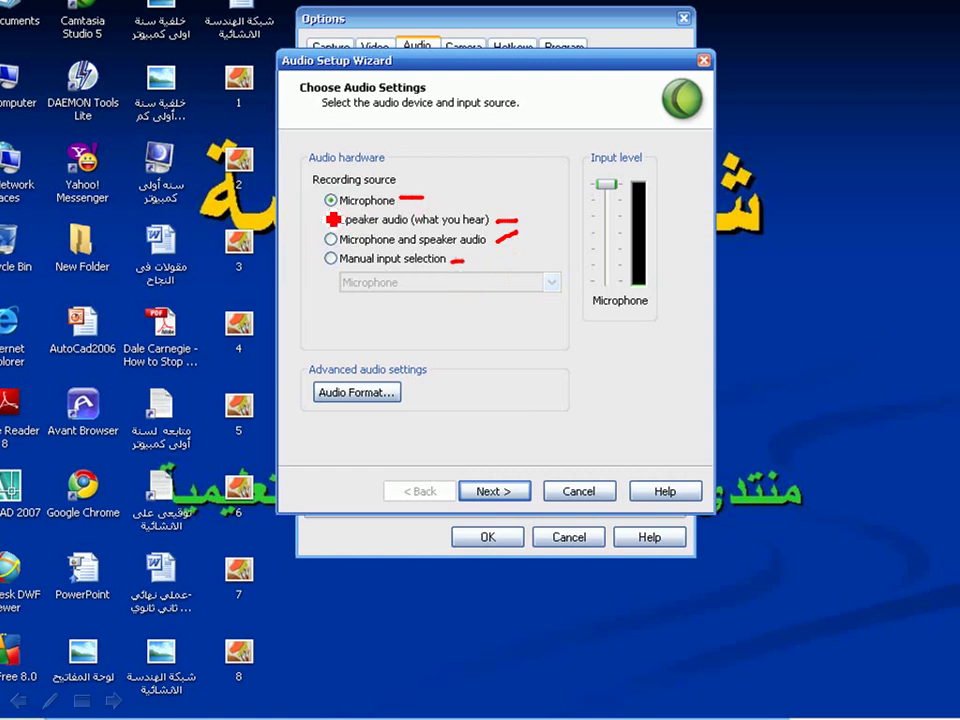
{"action": "mouse_move", "coordinate": [325, 212]}
{"action": "left_mouse_down"}
{"action": "mouse_move", "coordinate": [420, 214]}
{"action": "mouse_move", "coordinate": [422, 201]}
{"action": "mouse_move", "coordinate": [321, 197]}
{"action": "left_mouse_up"}
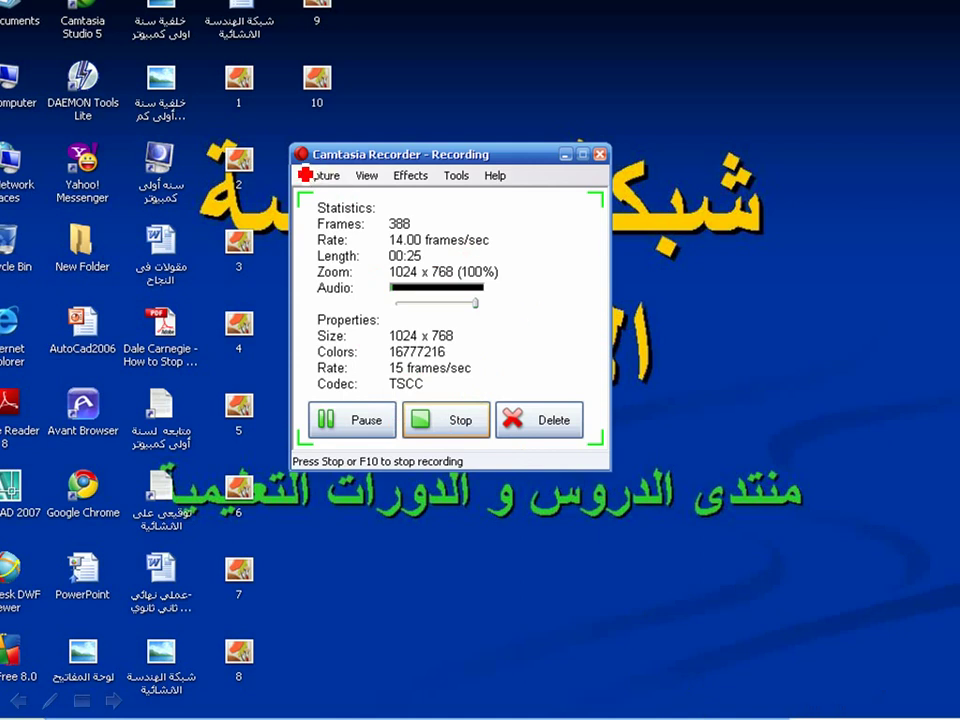
Step: On the recording-in-progress slide, circle the recorder's title icon and draw ink lines down from Pause, Stop and Delete
{"action": "mouse_move", "coordinate": [339, 143]}
{"action": "left_mouse_down"}
{"action": "mouse_move", "coordinate": [309, 135]}
{"action": "mouse_move", "coordinate": [309, 177]}
{"action": "left_mouse_up"}
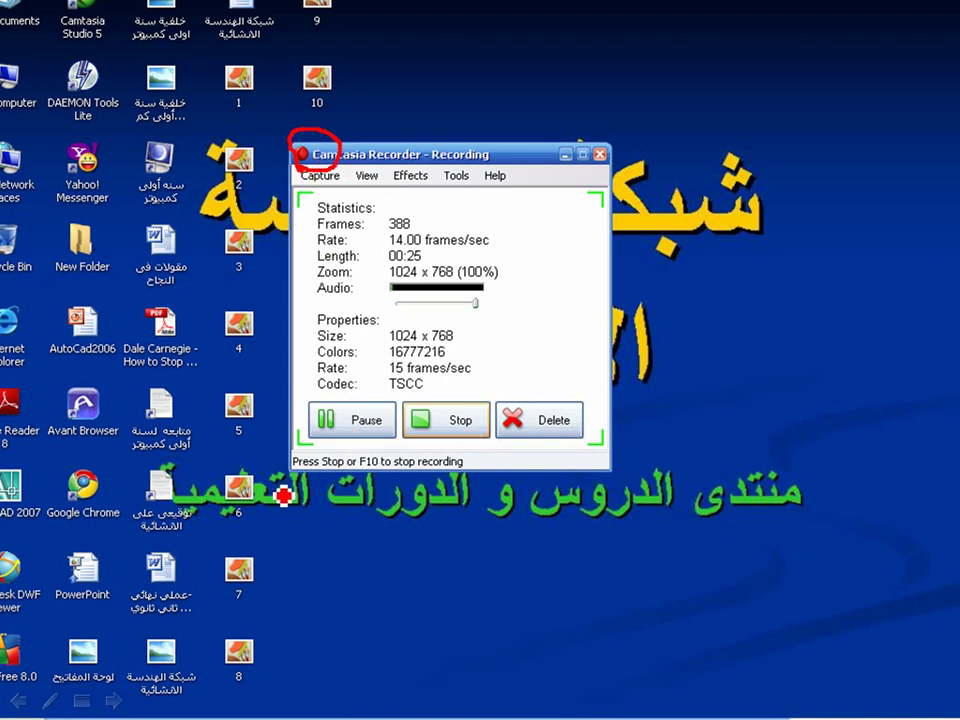
{"action": "left_click_drag", "start_coordinate": [346, 428], "coordinate": [394, 590]}
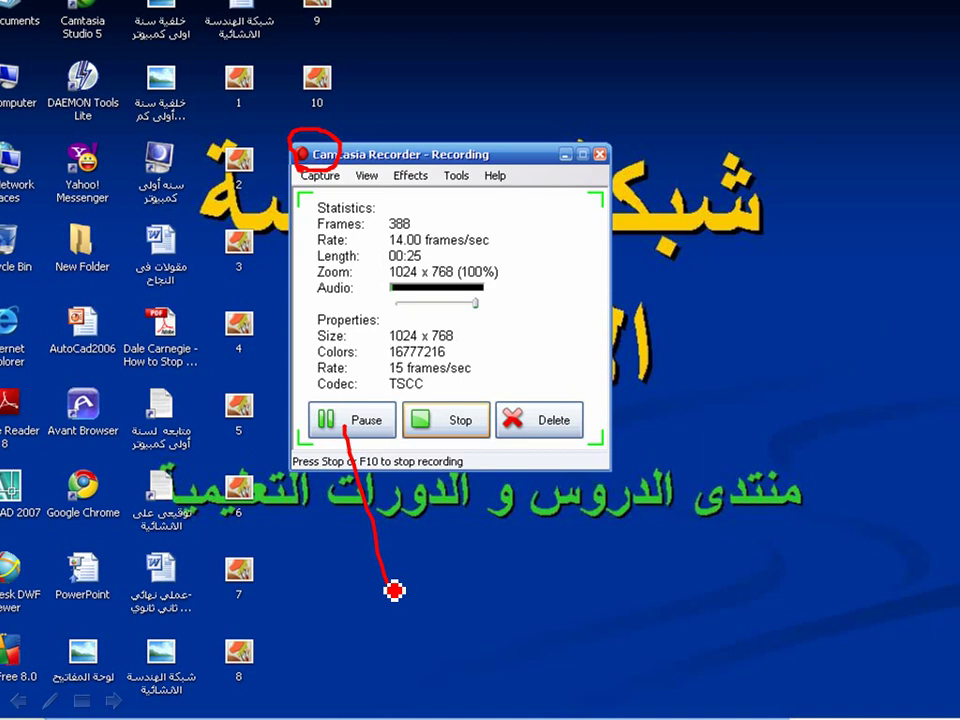
{"action": "left_click_drag", "start_coordinate": [443, 434], "coordinate": [487, 577]}
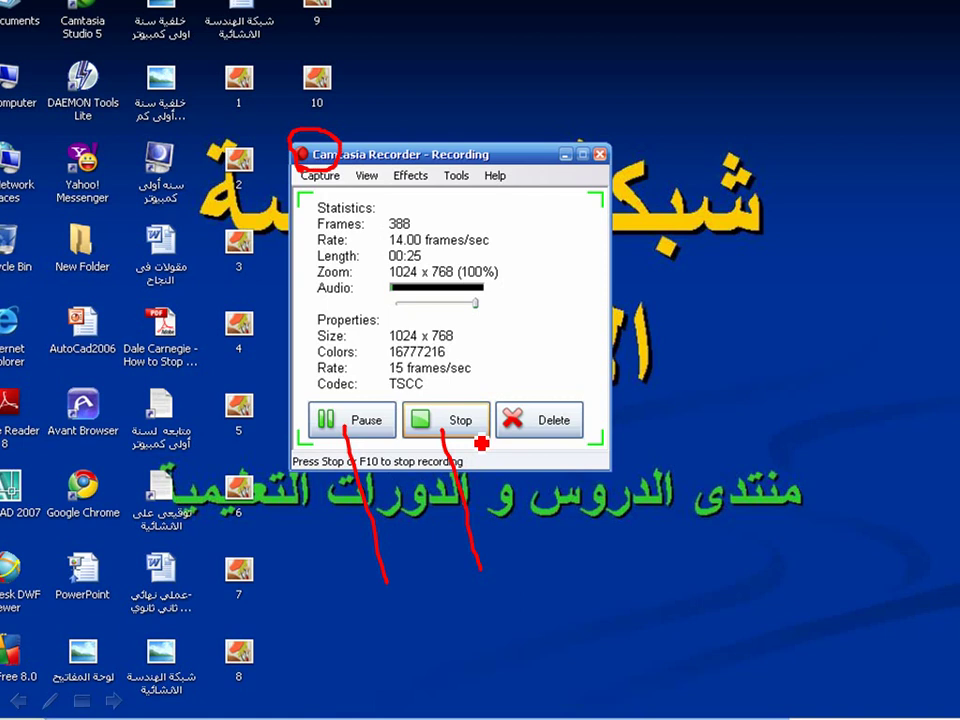
{"action": "left_click_drag", "start_coordinate": [548, 422], "coordinate": [591, 548]}
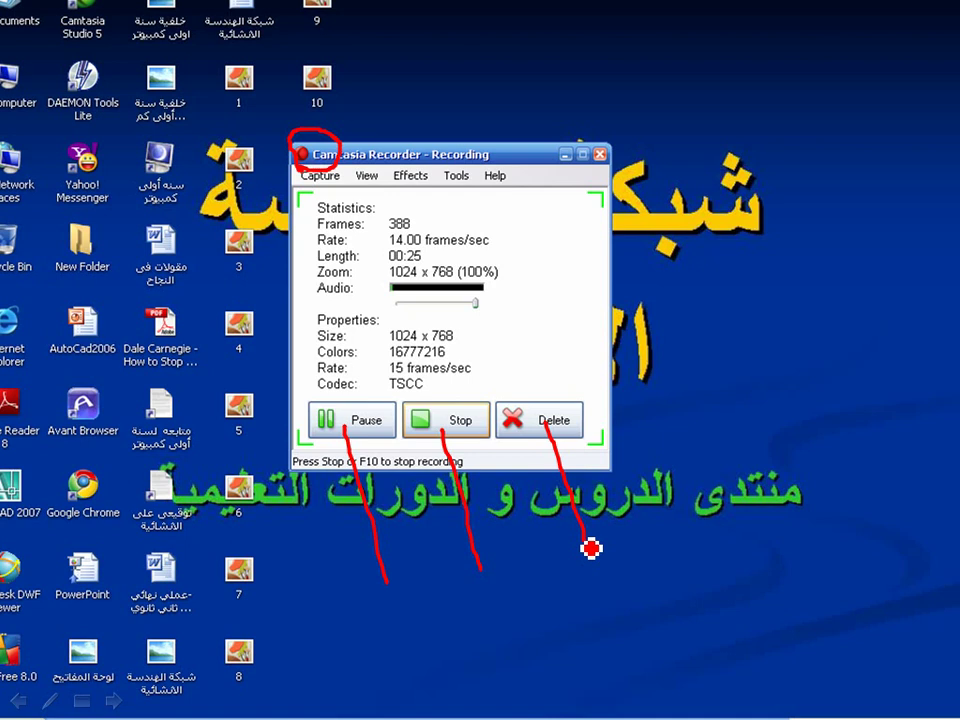
Step: Move to the recording preview slide and draw ink lines upward from its Save and Delete buttons
{"action": "key", "text": "F10"}
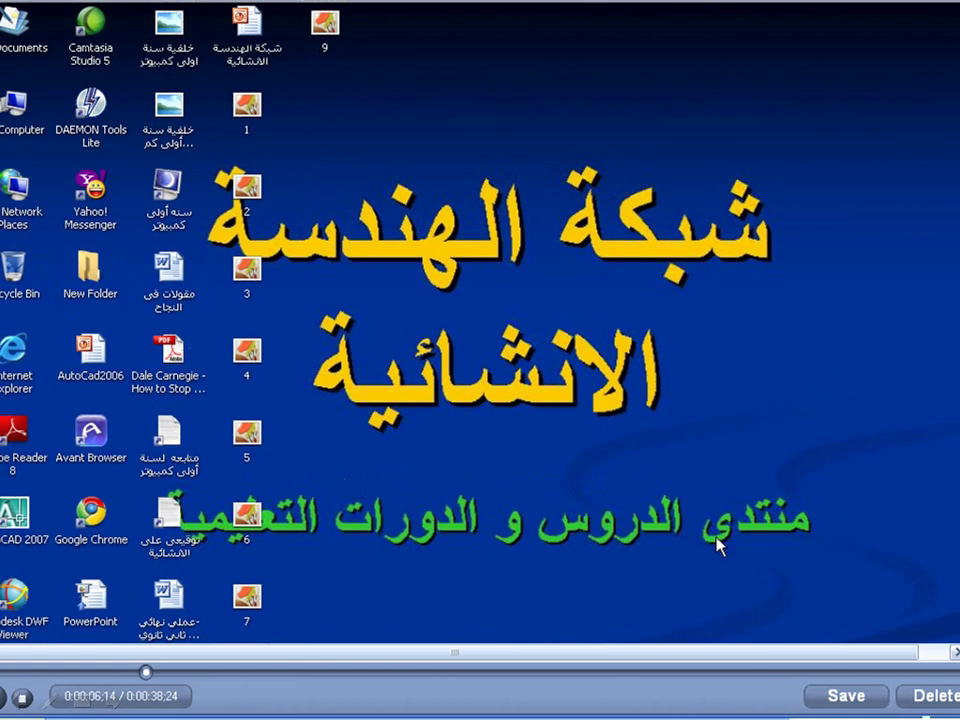
{"action": "left_click_drag", "start_coordinate": [860, 712], "coordinate": [857, 484]}
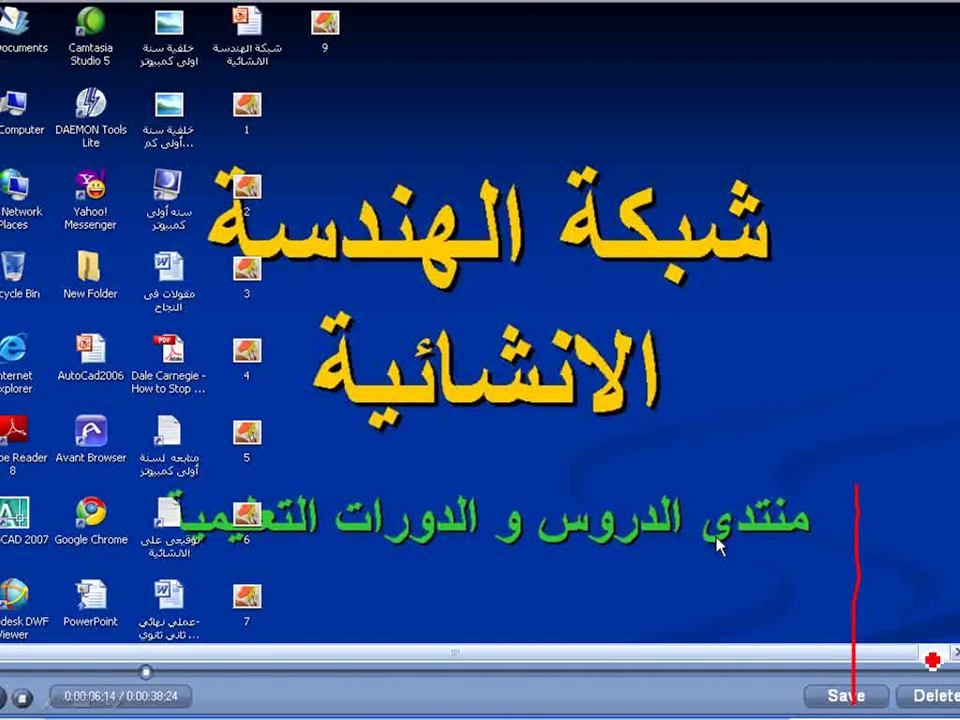
{"action": "left_click_drag", "start_coordinate": [948, 700], "coordinate": [903, 520]}
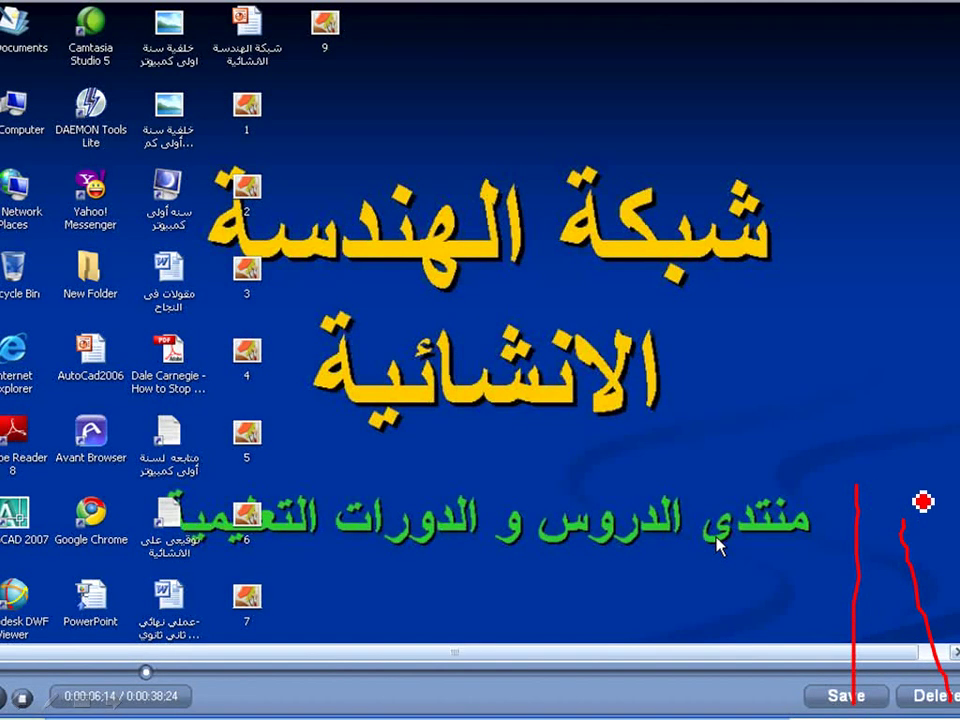
Step: Ink a second line up from the Save button, then show the Save Recording slide and mark its File name field
{"action": "left_click_drag", "start_coordinate": [857, 707], "coordinate": [847, 588]}
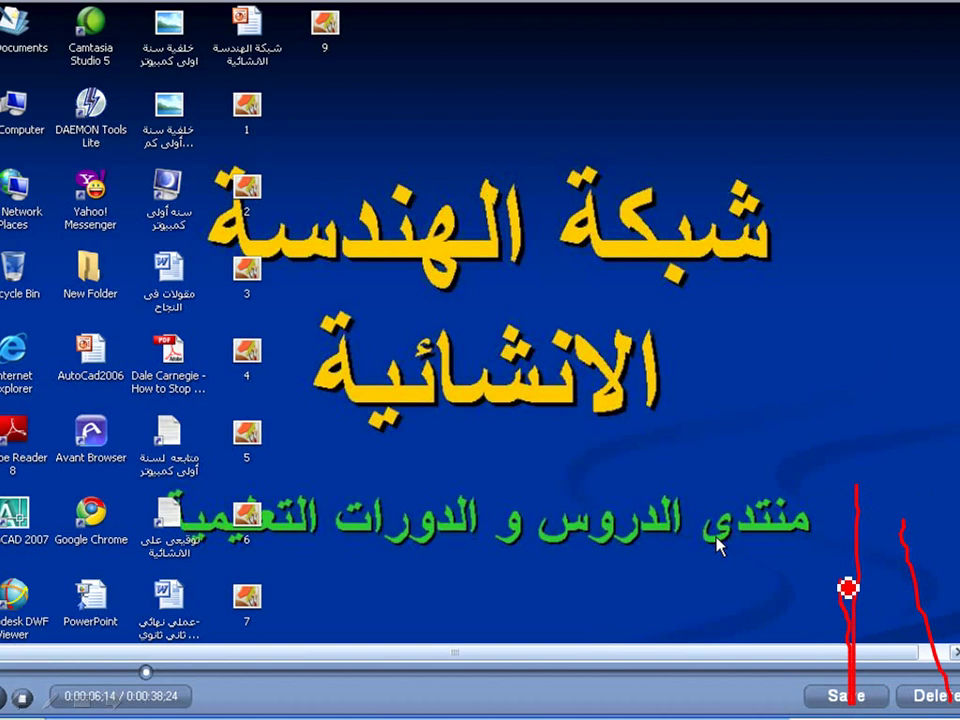
{"action": "key", "text": "Return"}
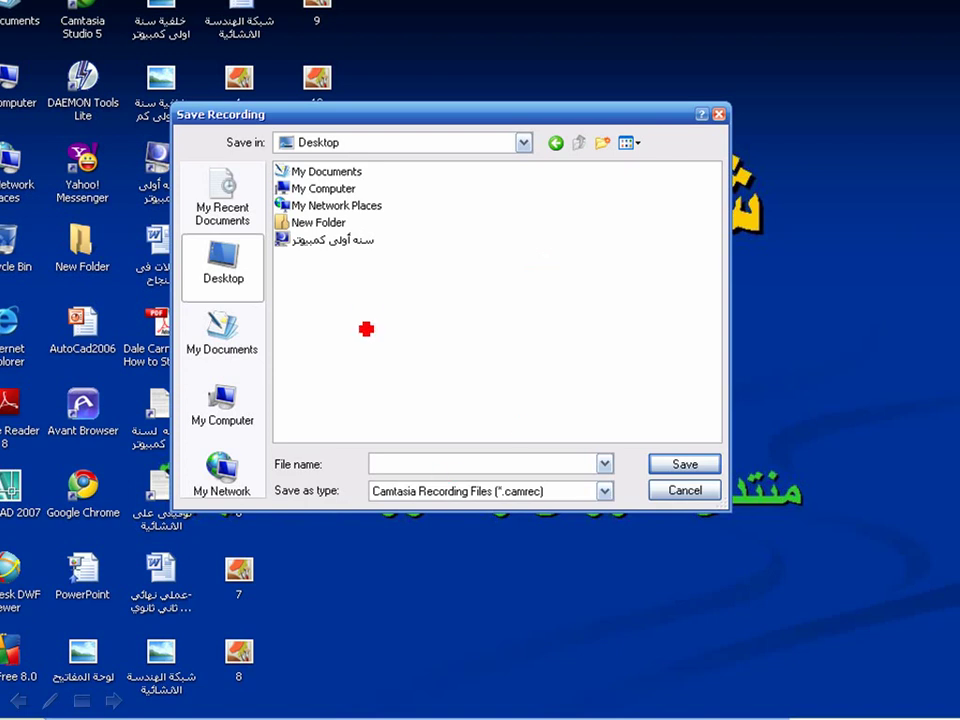
{"action": "mouse_move", "coordinate": [410, 437]}
{"action": "left_mouse_down"}
{"action": "mouse_move", "coordinate": [436, 472]}
{"action": "mouse_move", "coordinate": [424, 467]}
{"action": "left_mouse_up"}
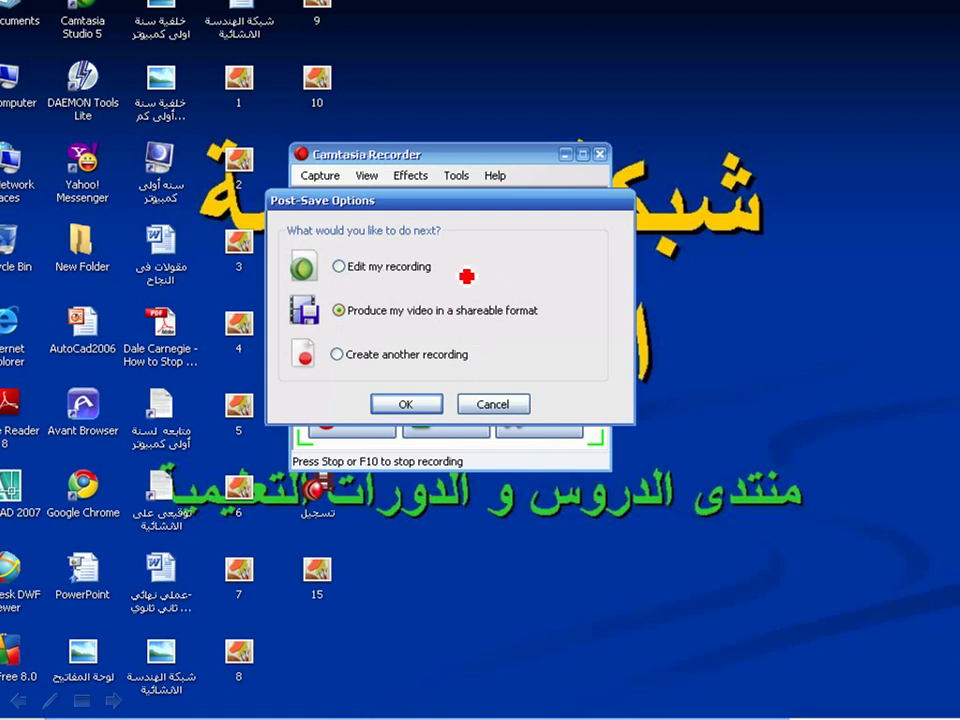
Step: On the Post-Save Options slide, strike out Edit my recording and Create another recording, then advance to the Production Wizard slide
{"action": "left_click_drag", "start_coordinate": [452, 277], "coordinate": [582, 279]}
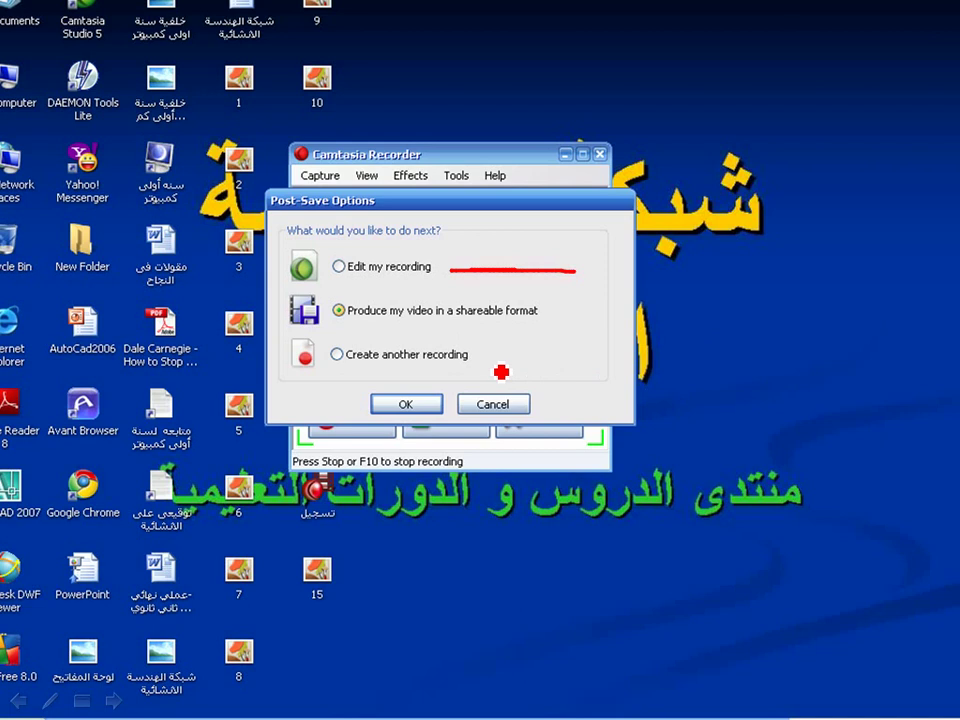
{"action": "mouse_move", "coordinate": [286, 266]}
{"action": "left_mouse_down"}
{"action": "mouse_move", "coordinate": [366, 273]}
{"action": "mouse_move", "coordinate": [466, 267]}
{"action": "left_mouse_up"}
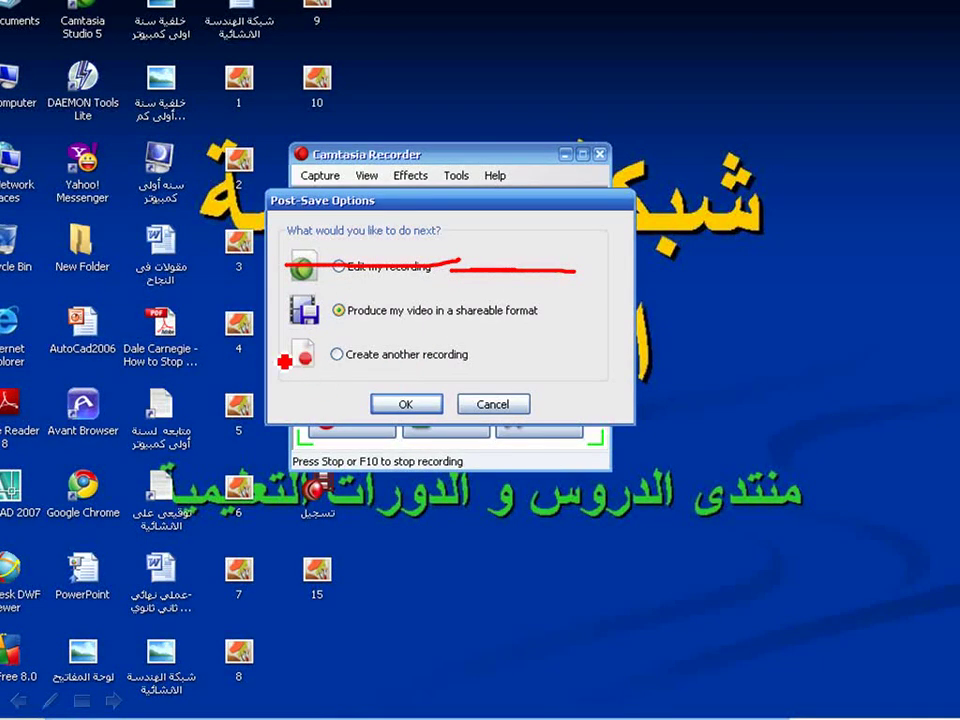
{"action": "left_click_drag", "start_coordinate": [272, 354], "coordinate": [489, 356]}
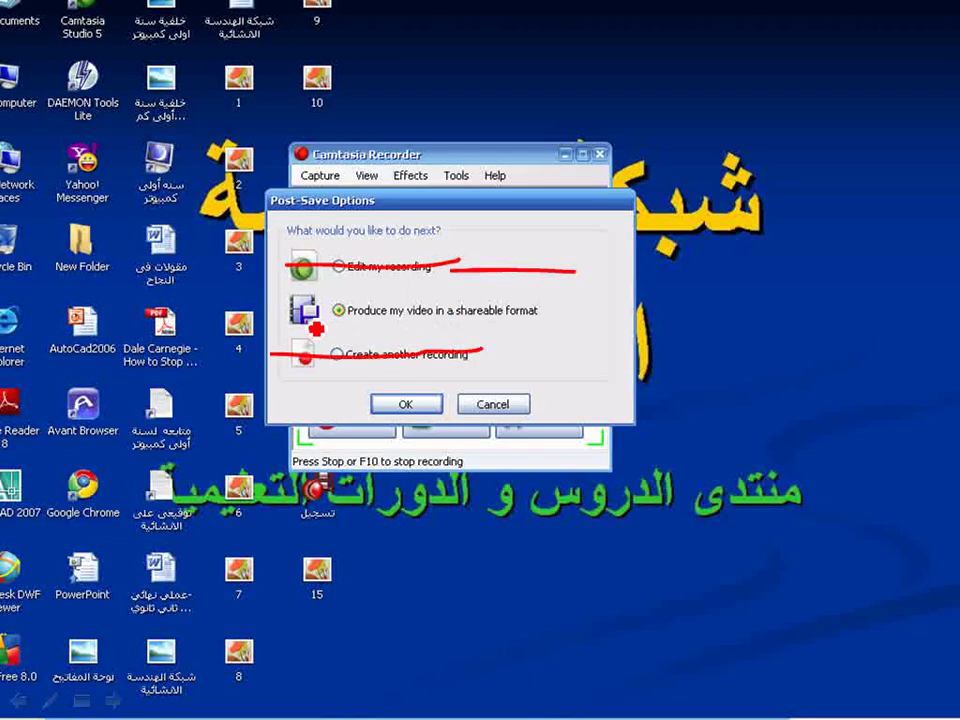
{"action": "left_click", "coordinate": [405, 404]}
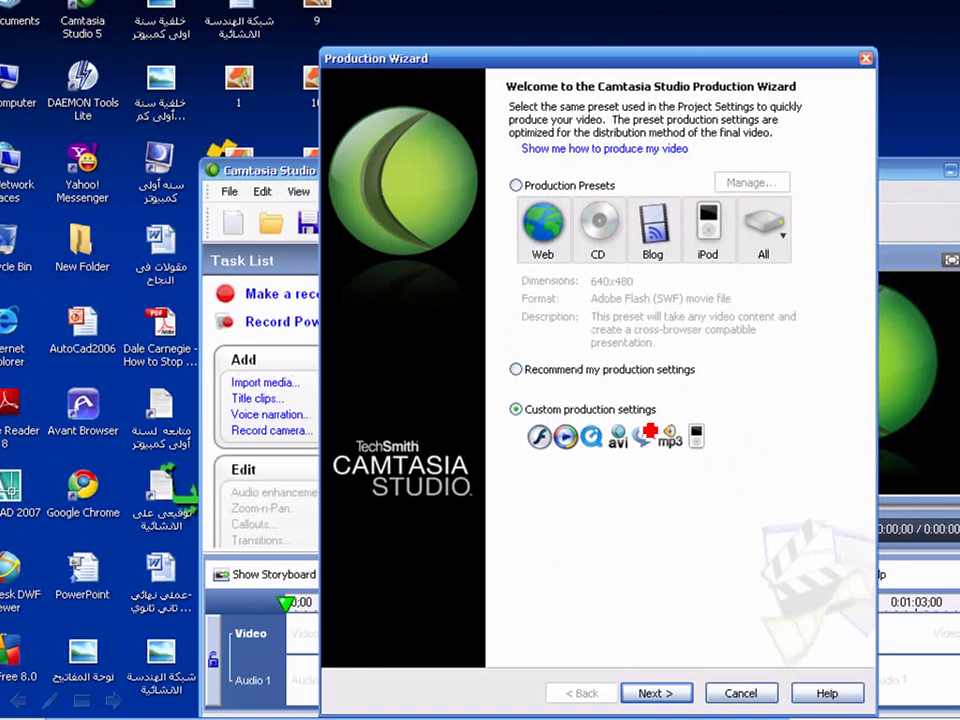
Step: Ink lines from the Web, CD, Blog and iPod presets, then outline Custom production settings and mark its selector
{"action": "mouse_move", "coordinate": [452, 280]}
{"action": "left_mouse_down"}
{"action": "mouse_move", "coordinate": [538, 258]}
{"action": "mouse_move", "coordinate": [573, 340]}
{"action": "left_mouse_up"}
{"action": "left_click_drag", "start_coordinate": [671, 258], "coordinate": [672, 340]}
{"action": "left_click_drag", "start_coordinate": [705, 250], "coordinate": [740, 355]}
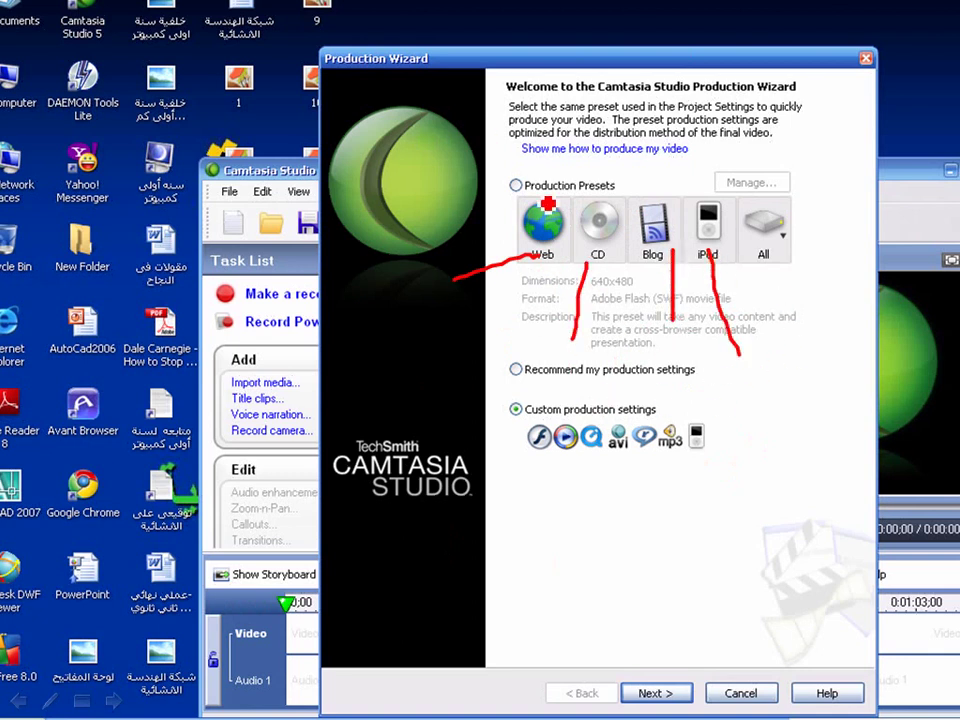
{"action": "mouse_move", "coordinate": [683, 396]}
{"action": "left_mouse_down"}
{"action": "mouse_move", "coordinate": [476, 484]}
{"action": "mouse_move", "coordinate": [730, 376]}
{"action": "left_mouse_up"}
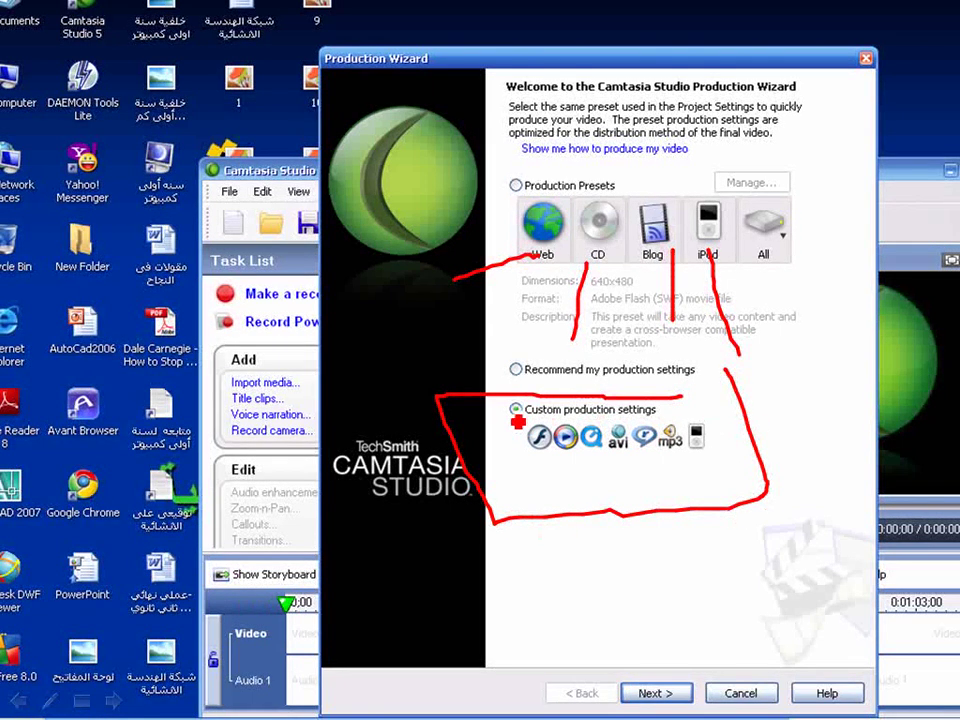
{"action": "left_click_drag", "start_coordinate": [514, 408], "coordinate": [487, 502]}
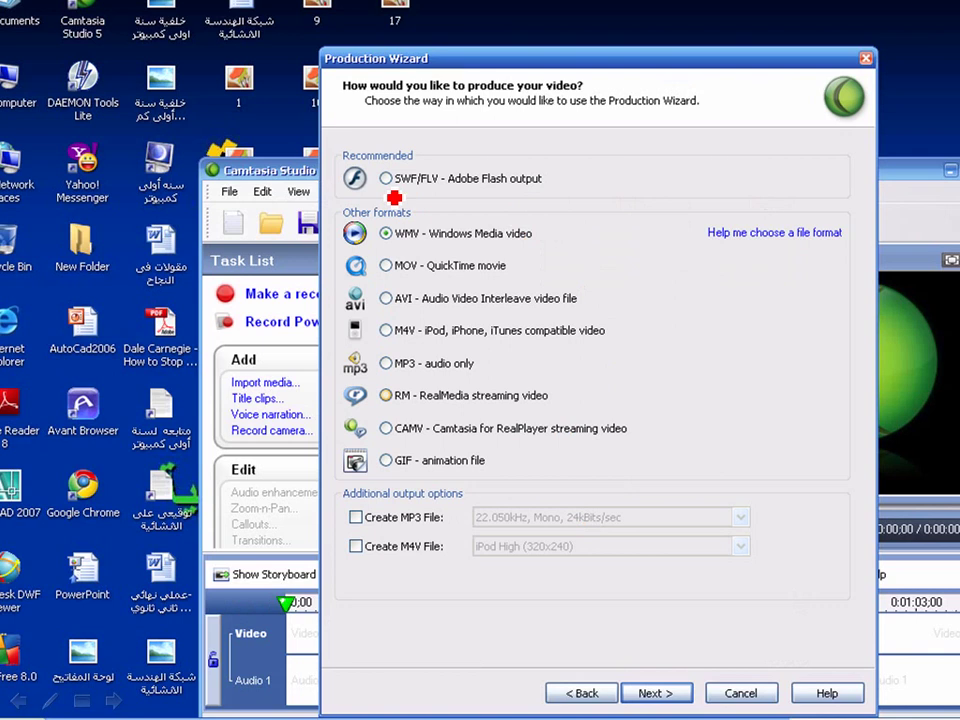
Step: Mark the SWF/FLV, WMV and Next choices on the video format slide, then show the Windows Media Encoding Options slide
{"action": "left_click_drag", "start_coordinate": [383, 179], "coordinate": [313, 152]}
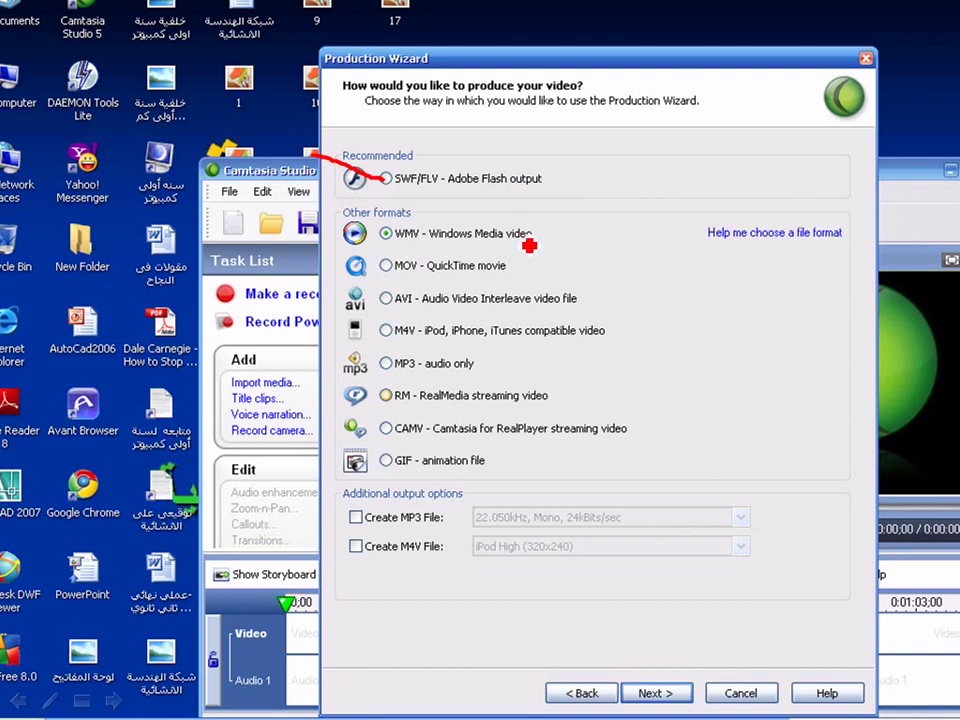
{"action": "left_click_drag", "start_coordinate": [541, 242], "coordinate": [634, 242]}
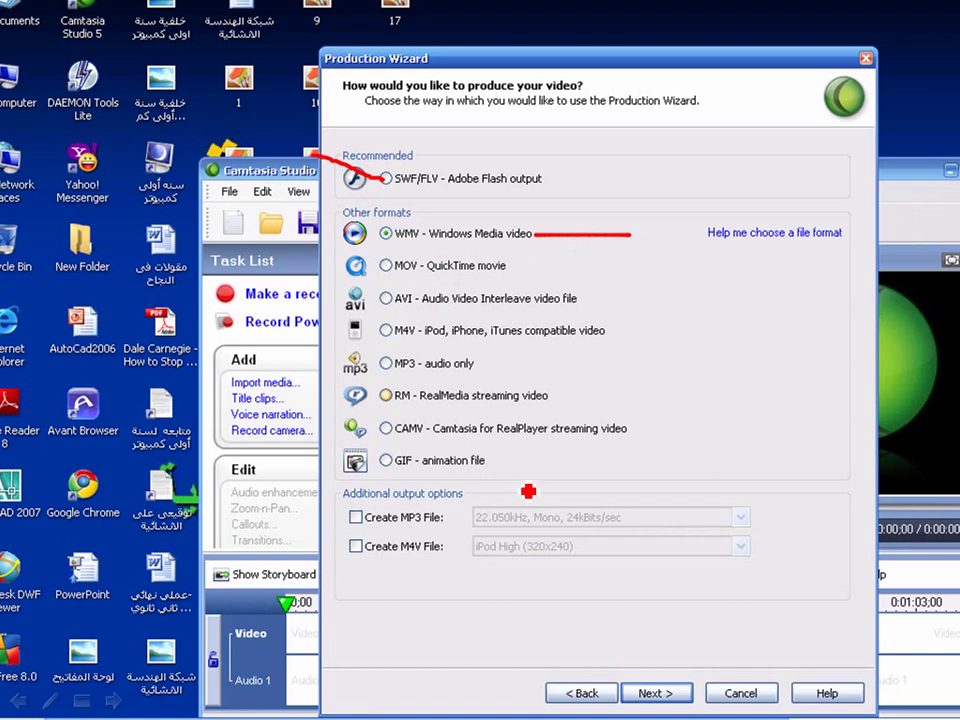
{"action": "left_click_drag", "start_coordinate": [682, 690], "coordinate": [722, 581]}
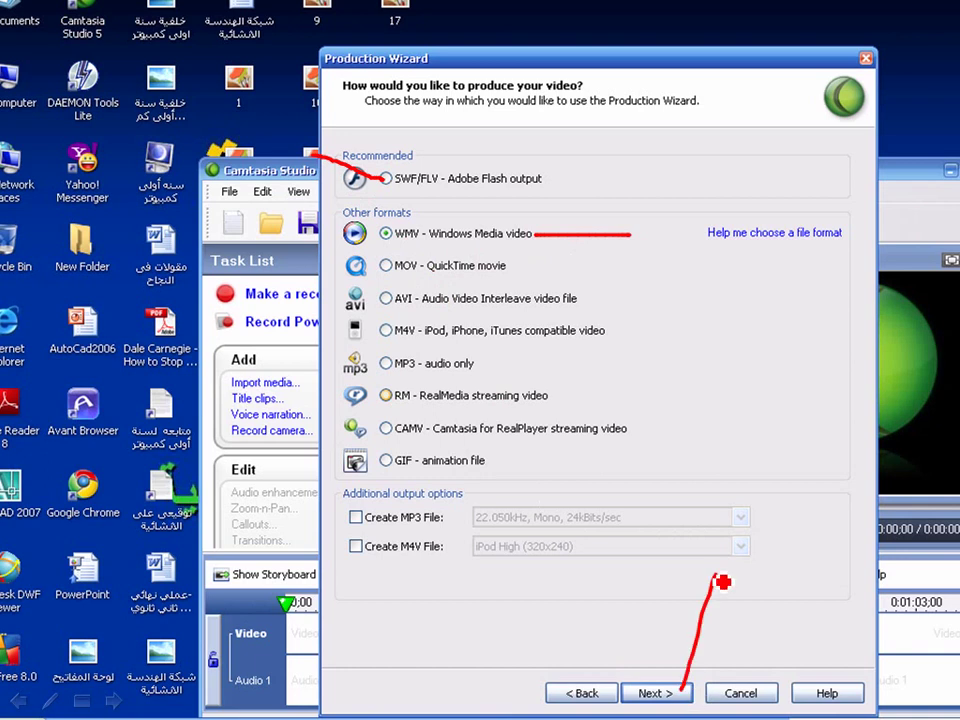
{"action": "key", "text": "Return"}
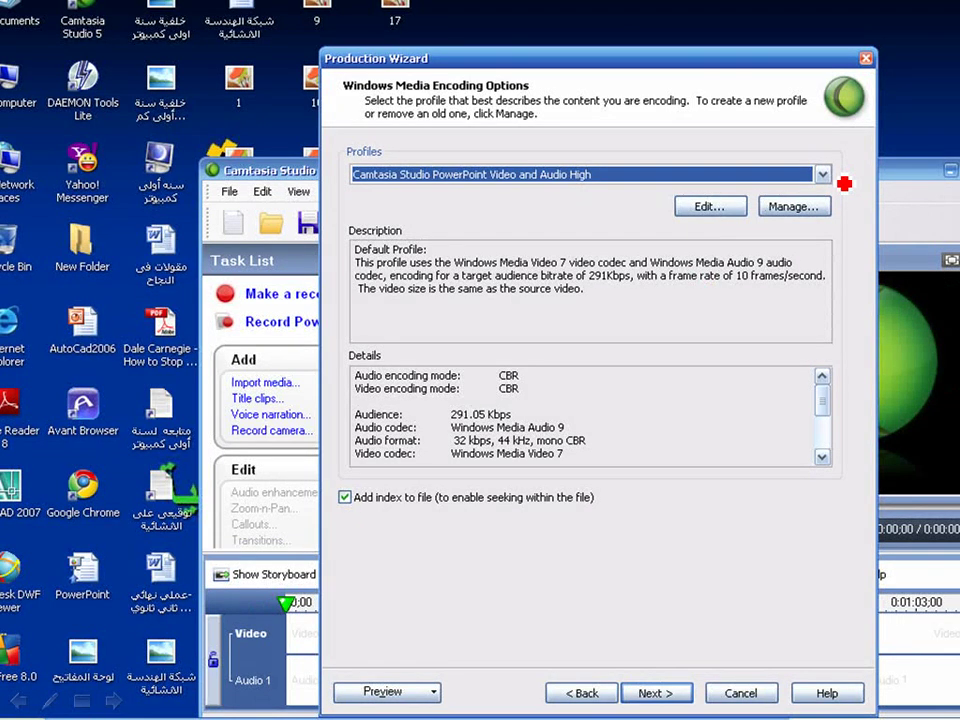
Step: Ink two strokes over the Video and Audio words of the encoding profile, then advance past Video Size to the Video Options slide
{"action": "left_click_drag", "start_coordinate": [481, 178], "coordinate": [532, 115]}
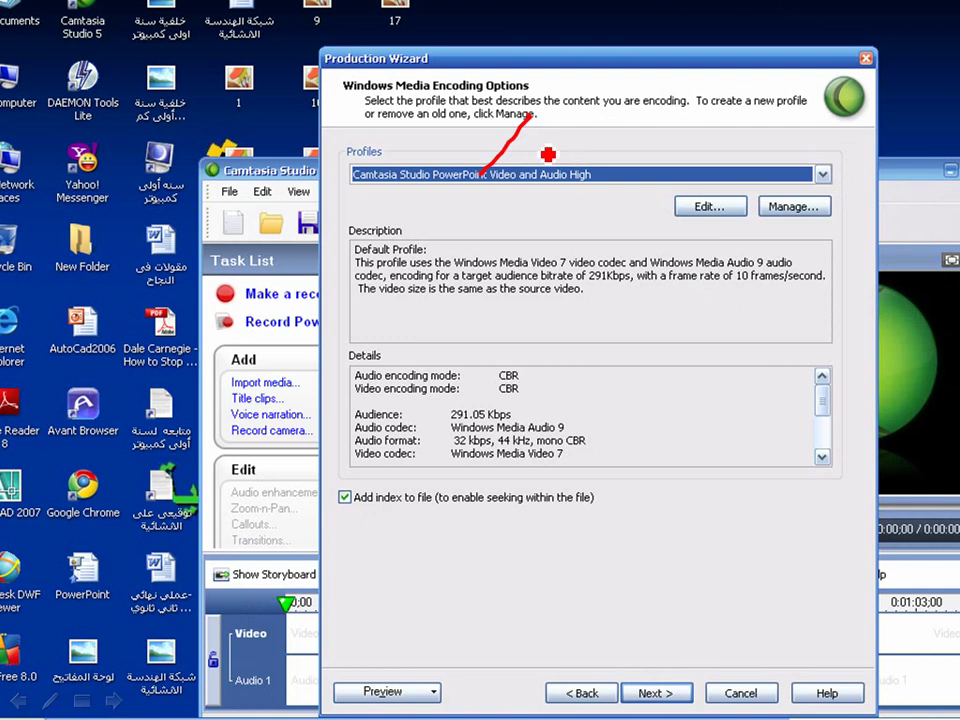
{"action": "left_click_drag", "start_coordinate": [555, 178], "coordinate": [583, 129]}
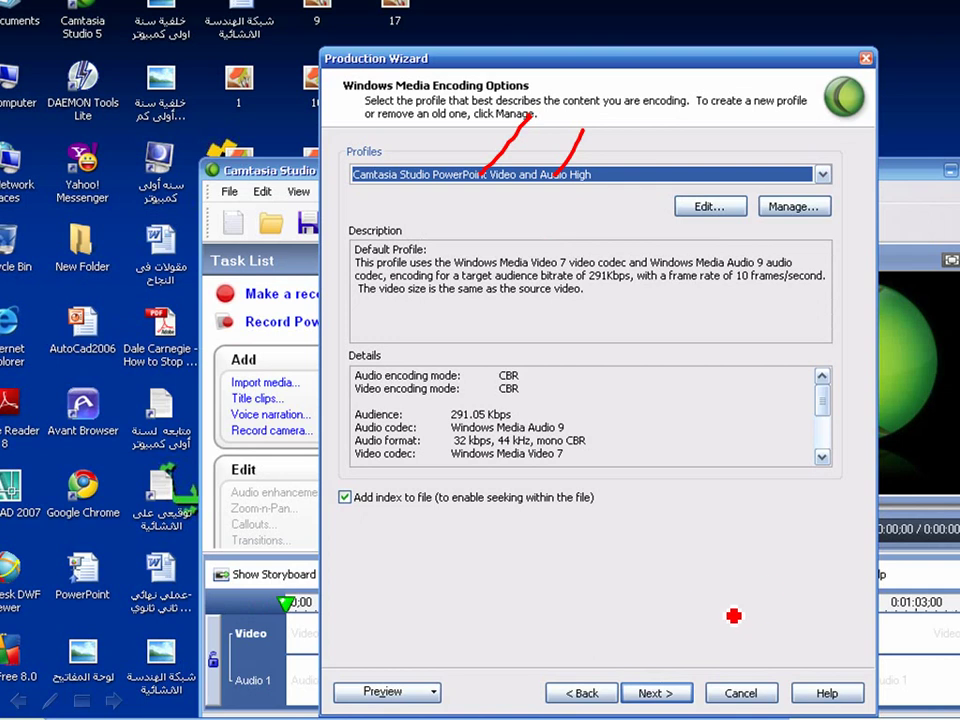
{"action": "left_click", "coordinate": [677, 692]}
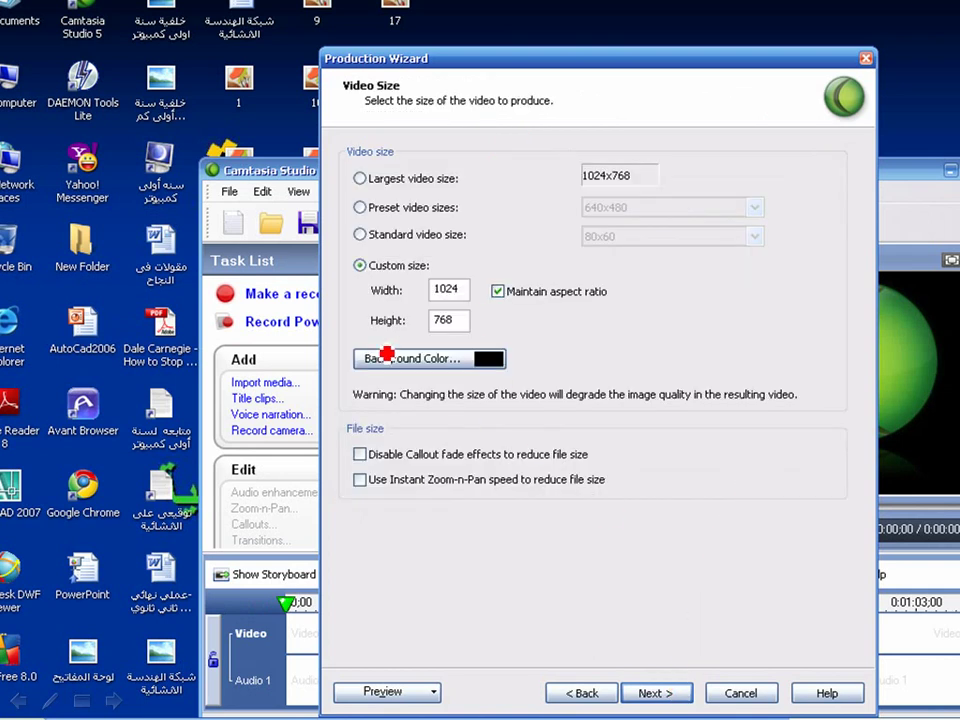
{"action": "key", "text": "Return"}
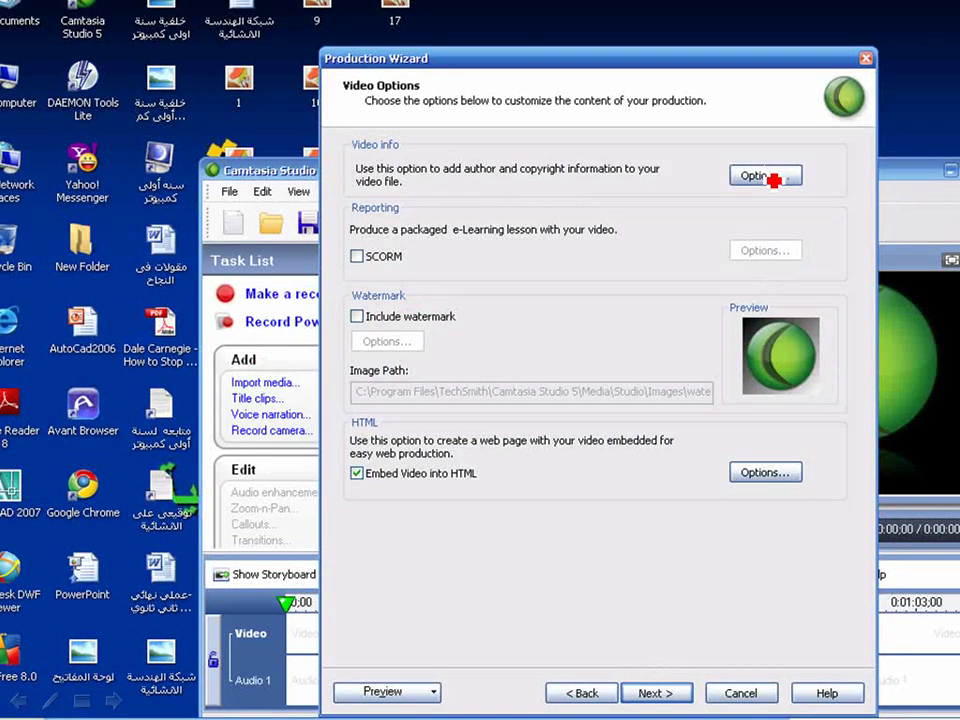
Step: Mark the Video info Options button and the Project Information slide's fields and Author Information tab, then advance to the Produce Video slide
{"action": "left_click_drag", "start_coordinate": [775, 180], "coordinate": [771, 84]}
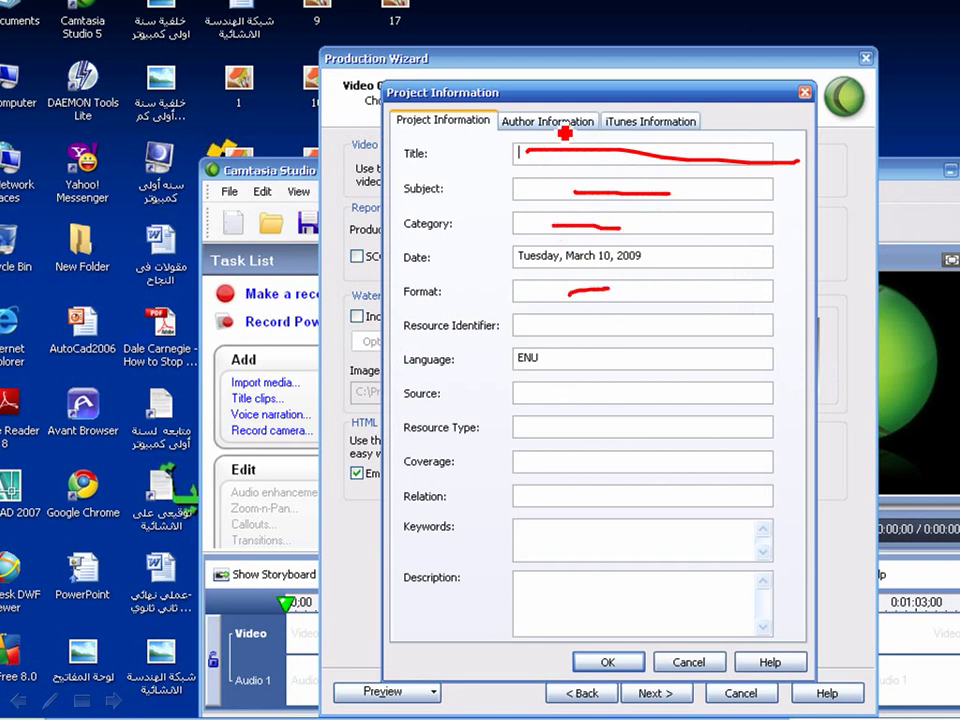
{"action": "left_click_drag", "start_coordinate": [563, 128], "coordinate": [585, 72]}
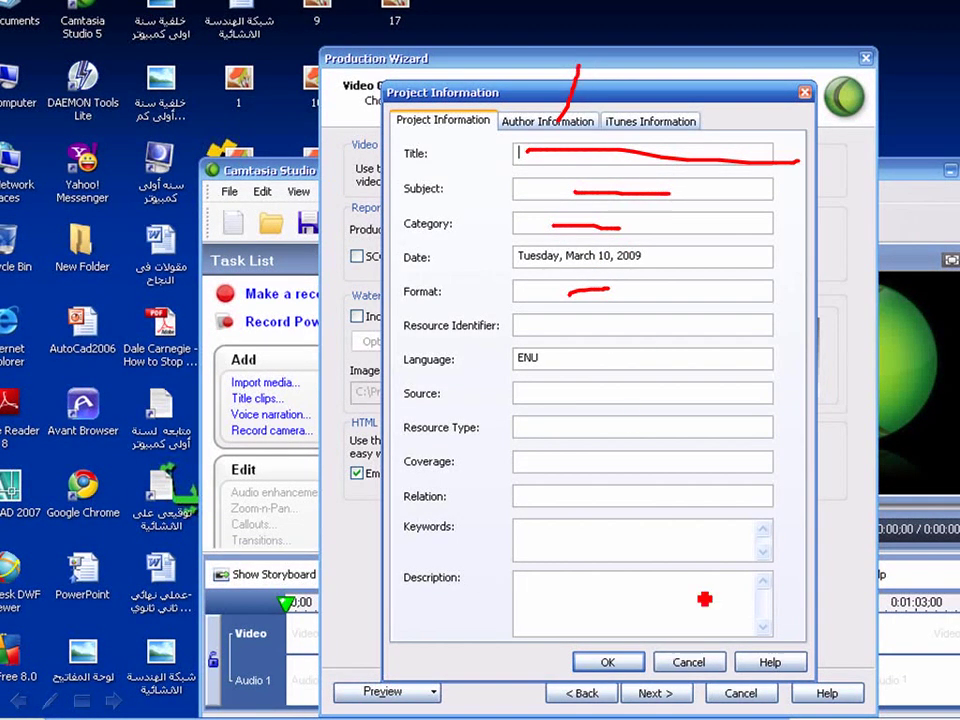
{"action": "left_click", "coordinate": [648, 666]}
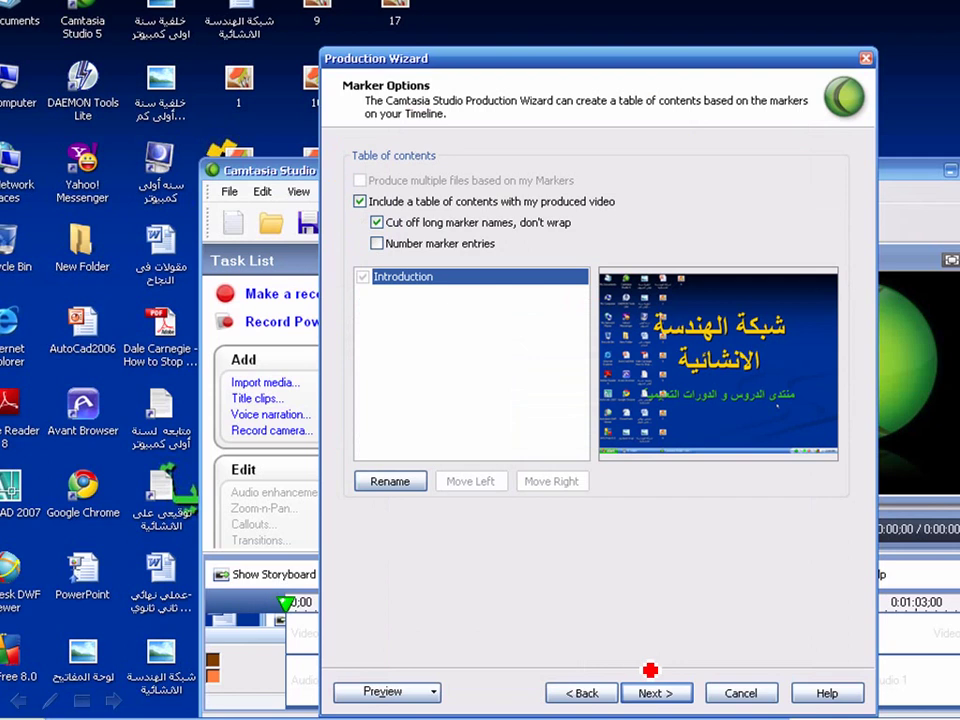
{"action": "left_click", "coordinate": [668, 692]}
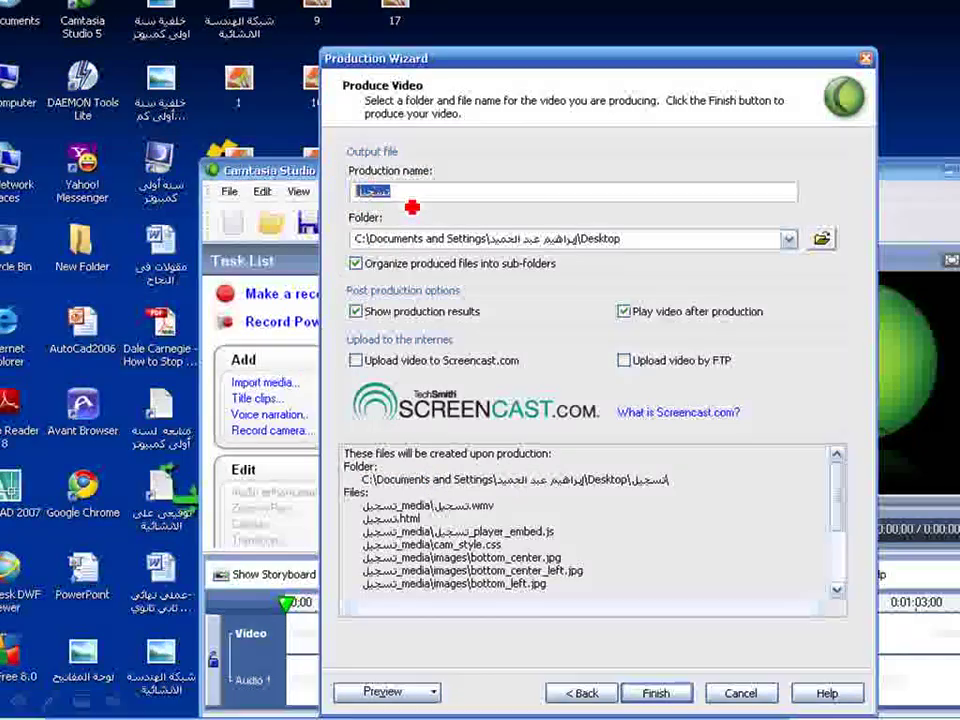
Step: On the Produce Video slide, mark the production name, folder path, folder browse button and Finish, and circle Play video after production
{"action": "left_click_drag", "start_coordinate": [373, 197], "coordinate": [442, 202]}
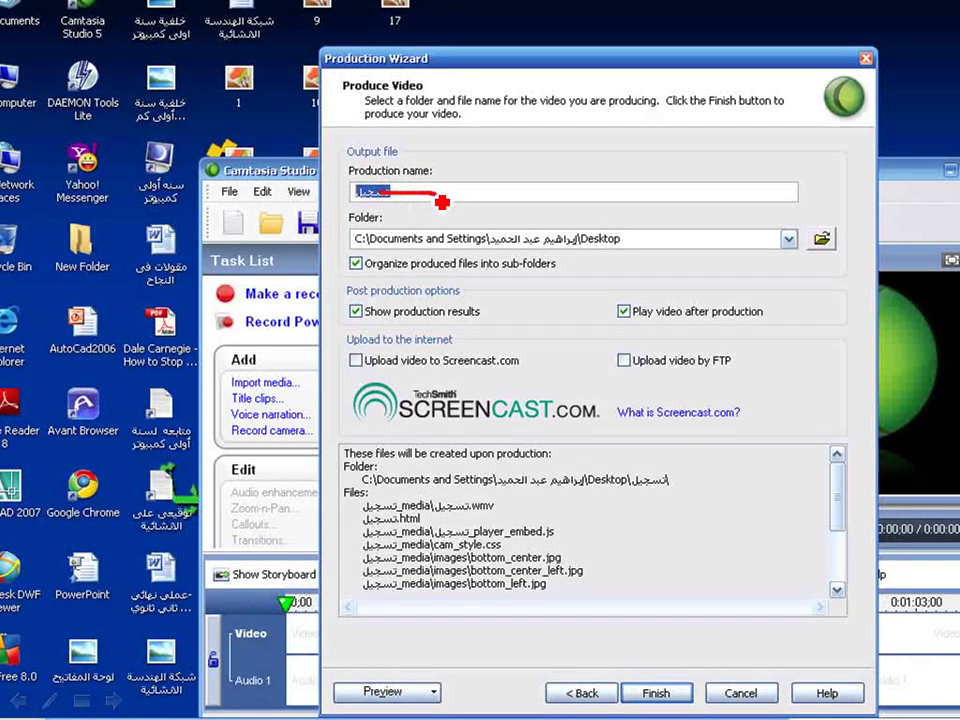
{"action": "left_click_drag", "start_coordinate": [827, 242], "coordinate": [828, 178]}
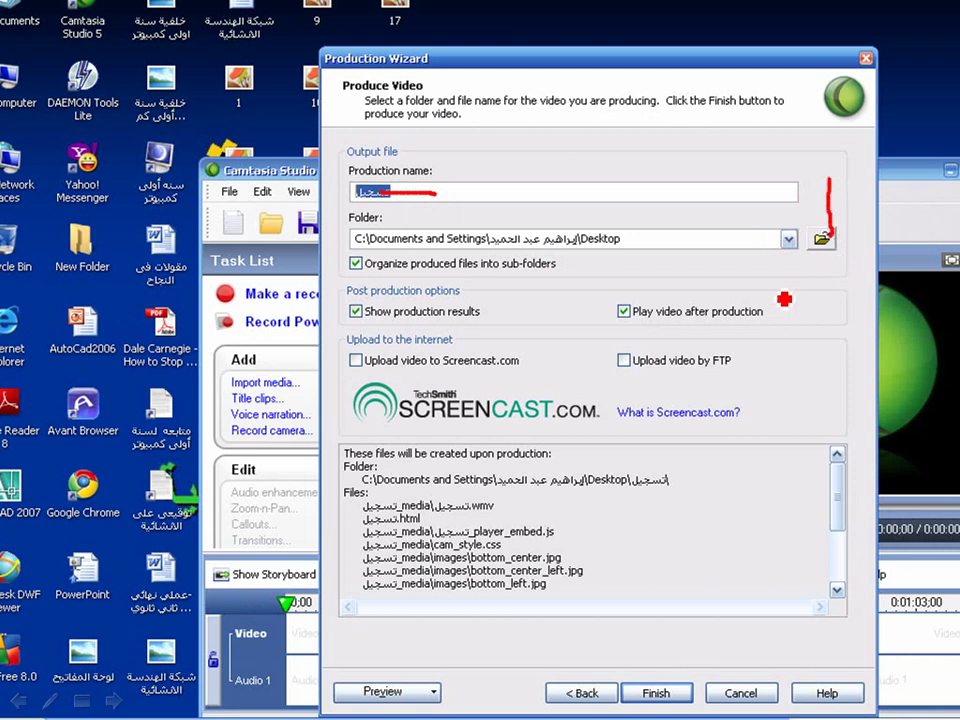
{"action": "left_click_drag", "start_coordinate": [622, 225], "coordinate": [647, 281]}
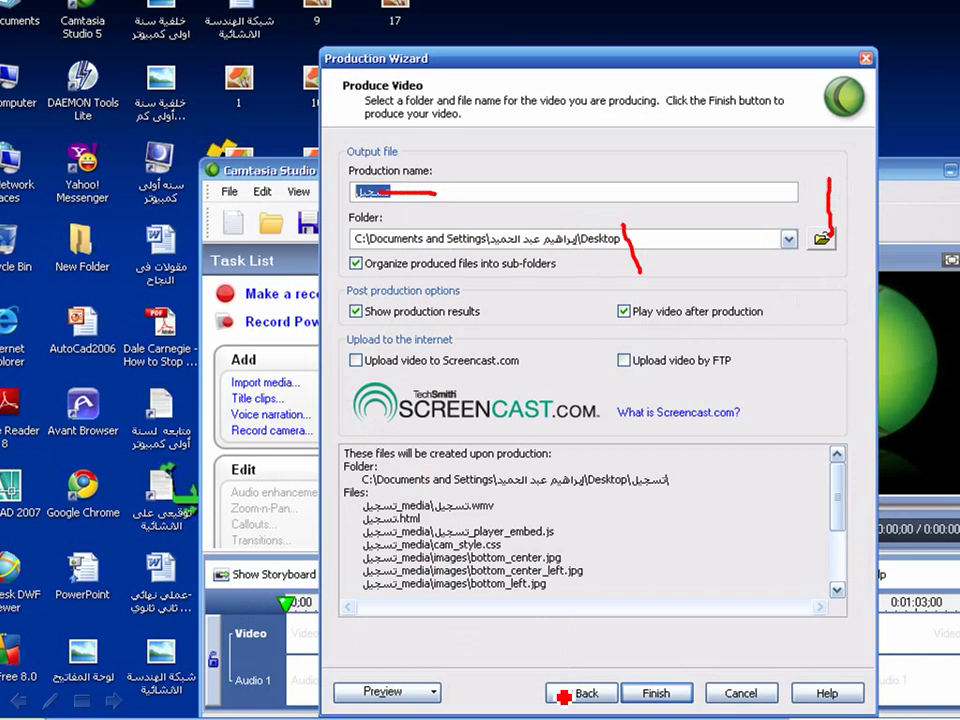
{"action": "left_click_drag", "start_coordinate": [664, 710], "coordinate": [678, 596]}
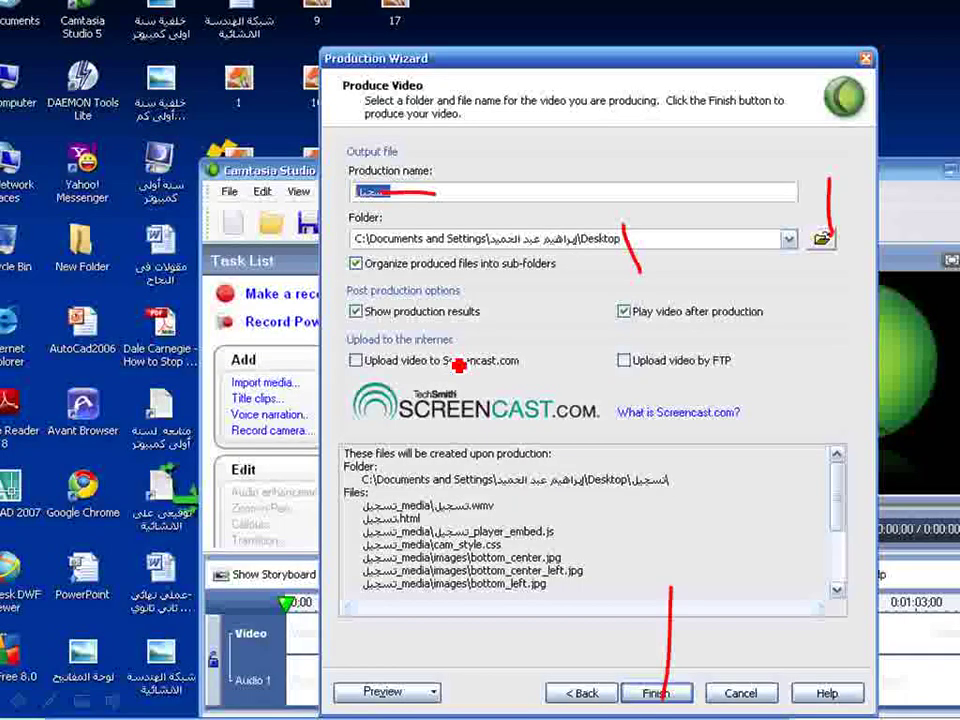
{"action": "mouse_move", "coordinate": [789, 306]}
{"action": "left_mouse_down"}
{"action": "mouse_move", "coordinate": [626, 291]}
{"action": "mouse_move", "coordinate": [604, 329]}
{"action": "mouse_move", "coordinate": [779, 334]}
{"action": "mouse_move", "coordinate": [788, 301]}
{"action": "left_mouse_up"}
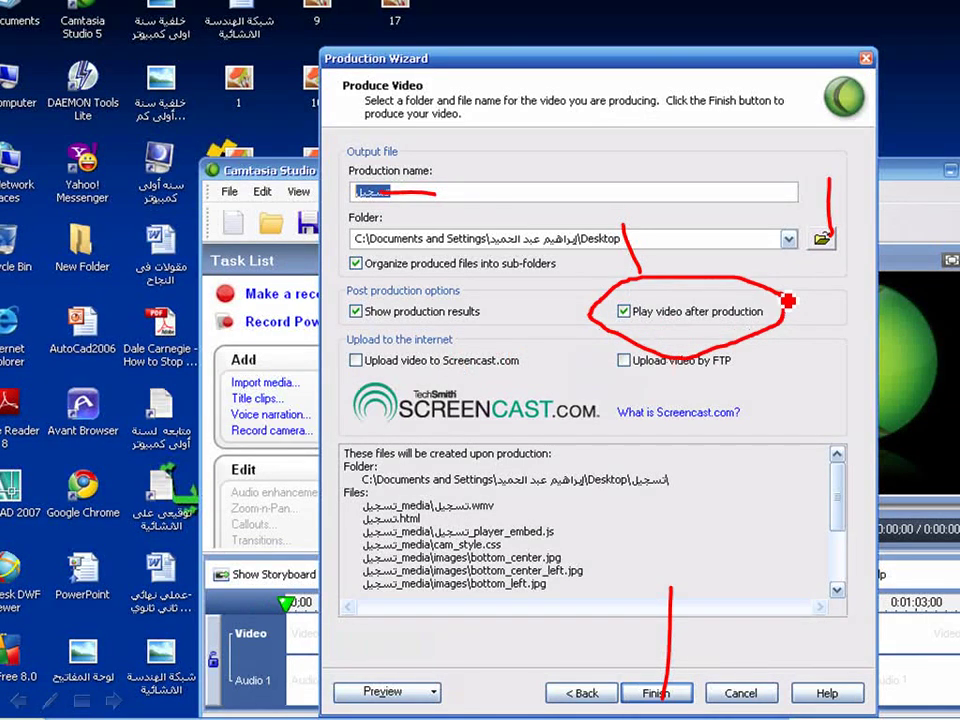